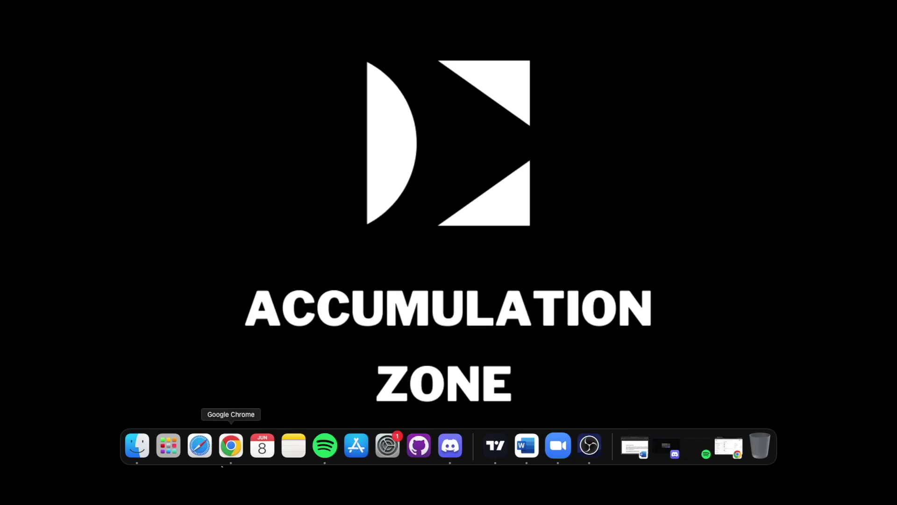
Step: Bring Chrome forward to the paused YouTube video on the auto top and bottom indicator
{"action": "left_click", "coordinate": [231, 445]}
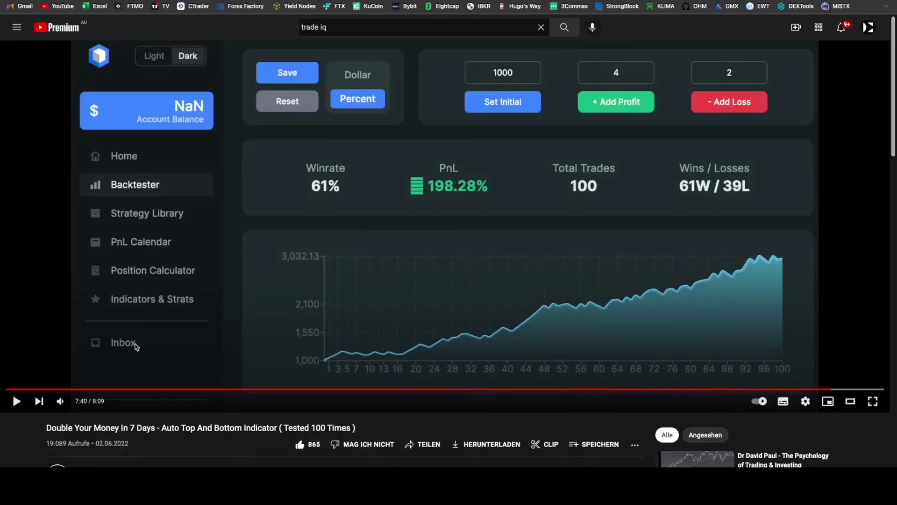
Step: Select the YouTube video's title text
{"action": "left_click_drag", "start_coordinate": [45, 429], "coordinate": [274, 431]}
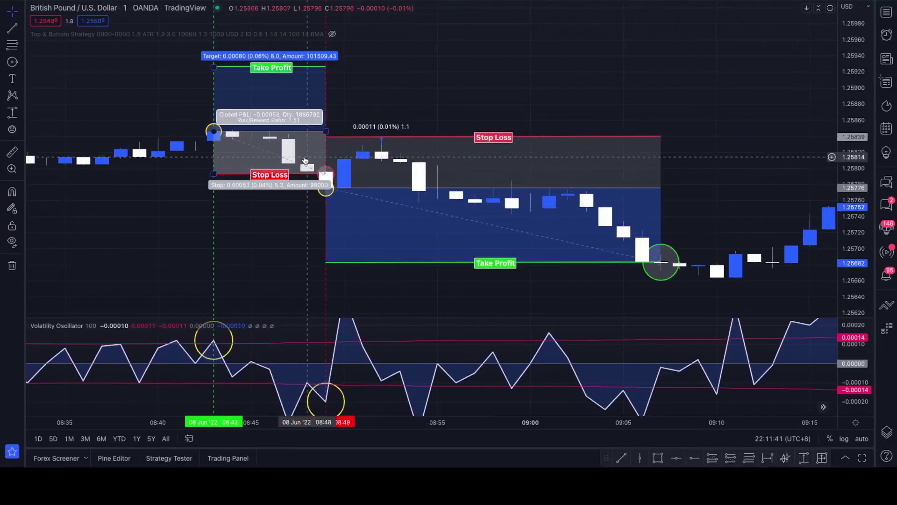
Step: Open the Indicators, Metrics & Strategies search with the Favorites list on the GBP/USD chart
{"action": "key", "text": "slash"}
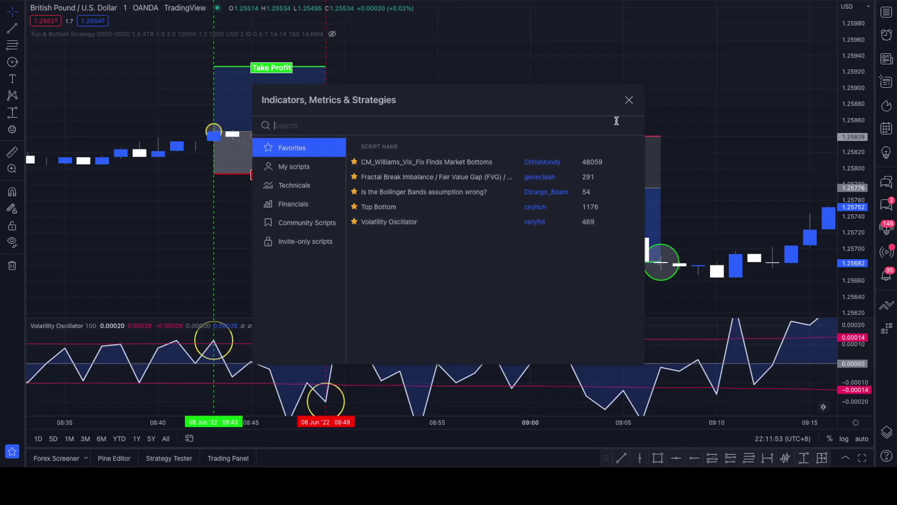
Step: Add the Top Bottom indicator from Favorites to the GBP/USD chart
{"action": "left_click", "coordinate": [629, 100]}
{"action": "left_click", "coordinate": [350, 2]}
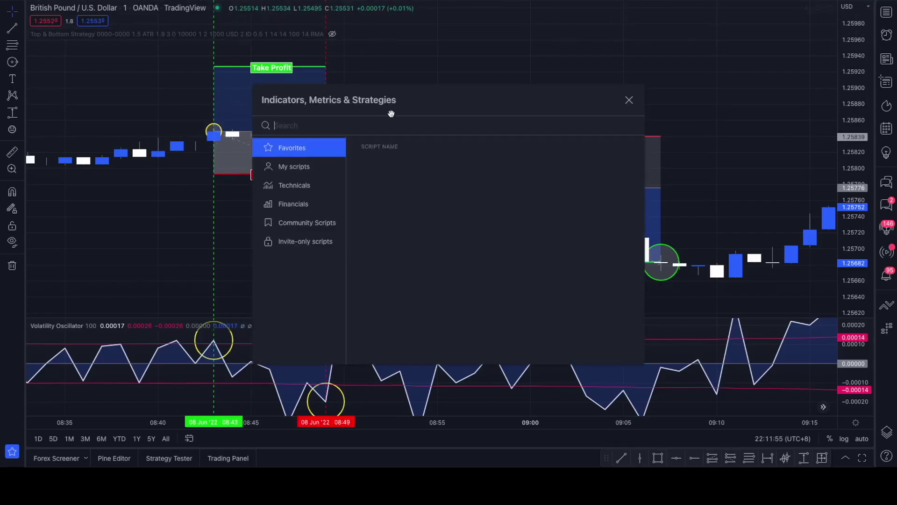
{"action": "left_click", "coordinate": [416, 207]}
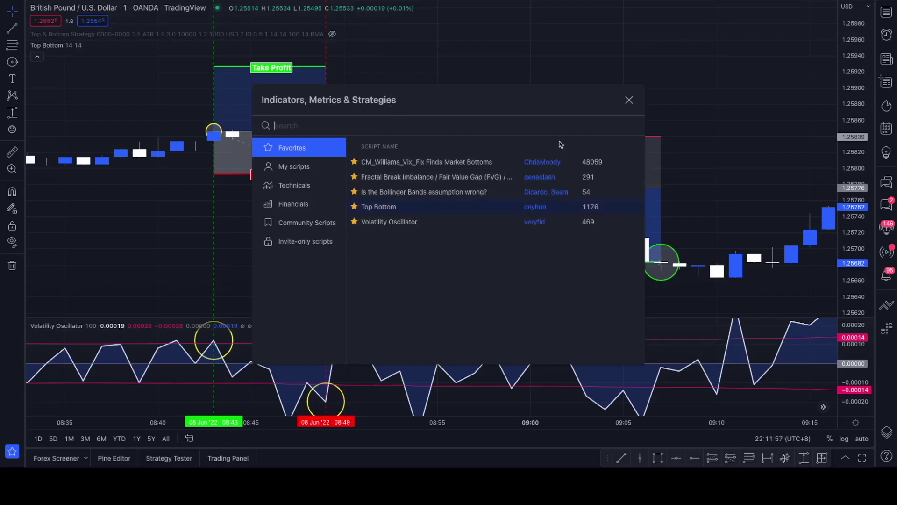
{"action": "left_click", "coordinate": [628, 101]}
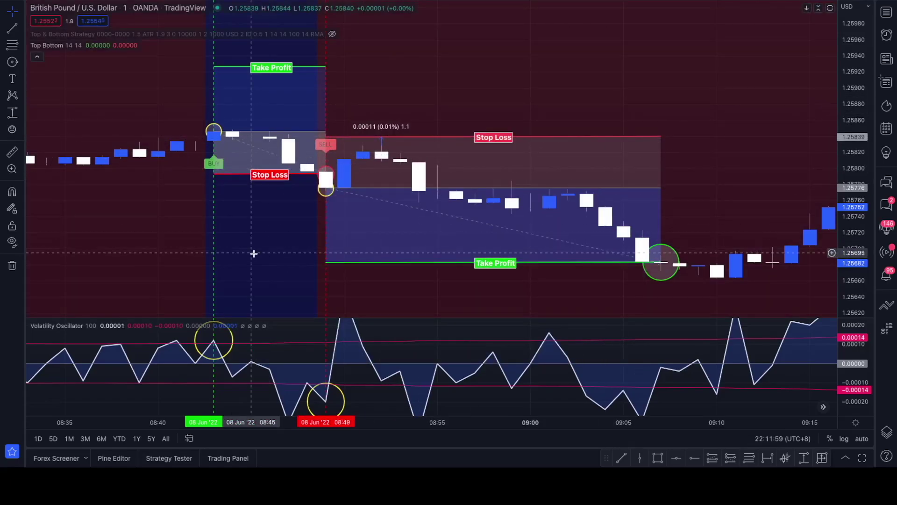
Step: Pan and zoom the chart back to the 08:10 candles to frame the trades
{"action": "left_click_drag", "start_coordinate": [246, 236], "coordinate": [286, 254]}
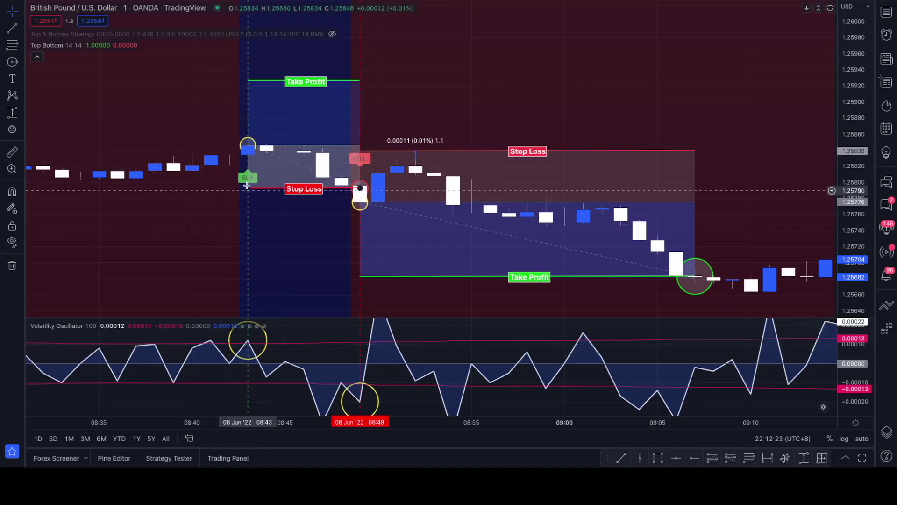
{"action": "mouse_move", "coordinate": [248, 148]}
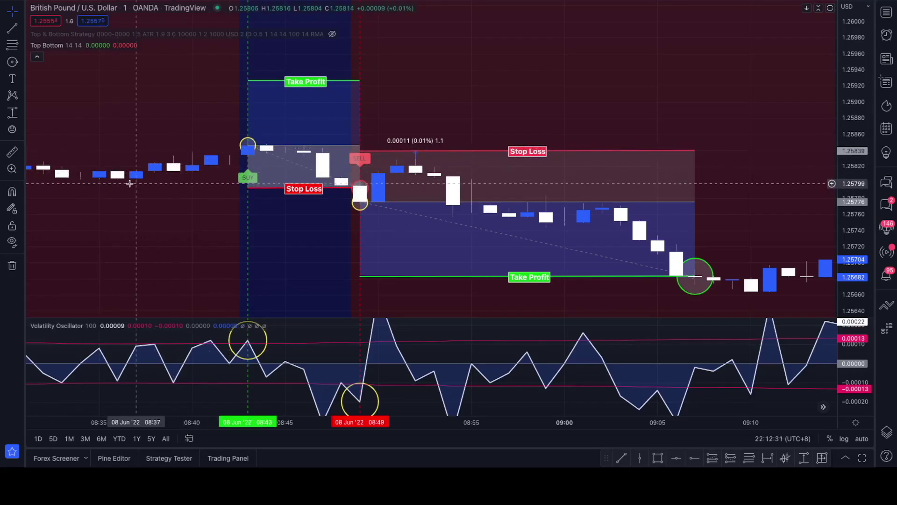
{"action": "left_click_drag", "start_coordinate": [105, 183], "coordinate": [260, 191]}
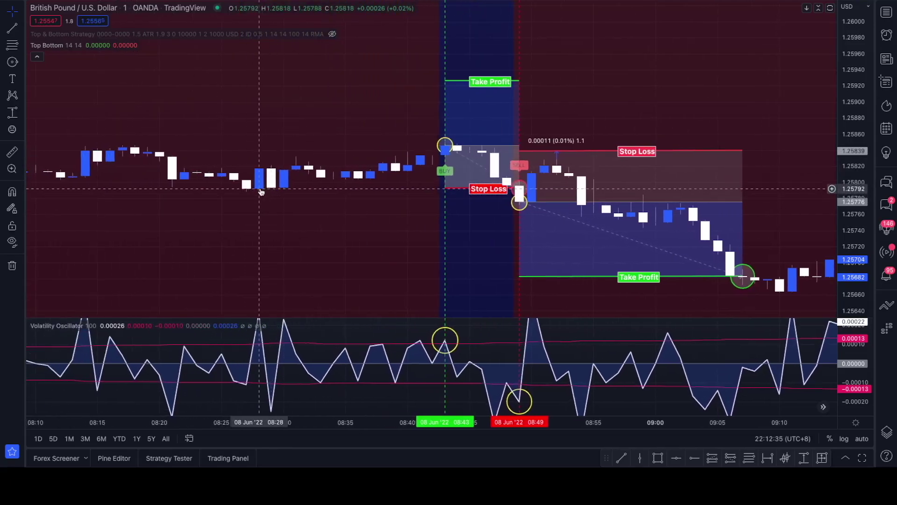
{"action": "scroll", "coordinate": [261, 191], "scroll_direction": "up", "scroll_amount": 2}
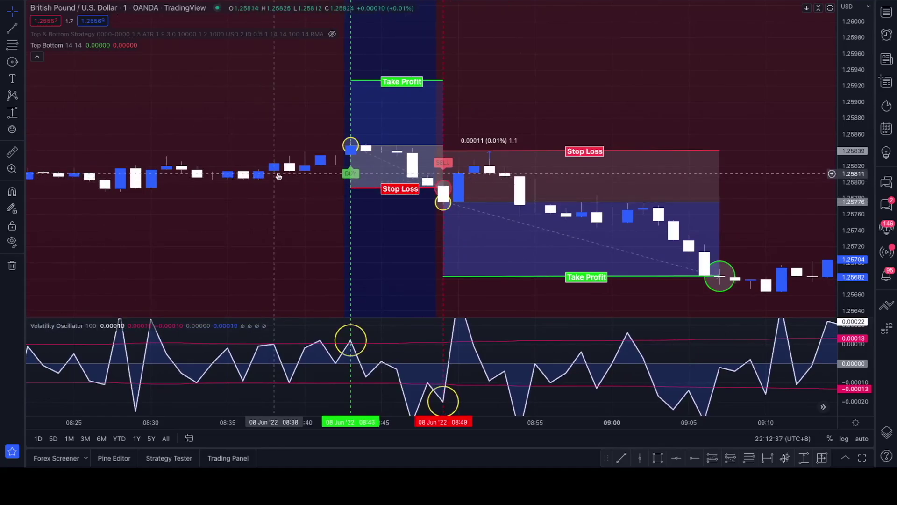
{"action": "left_click_drag", "start_coordinate": [266, 178], "coordinate": [239, 192]}
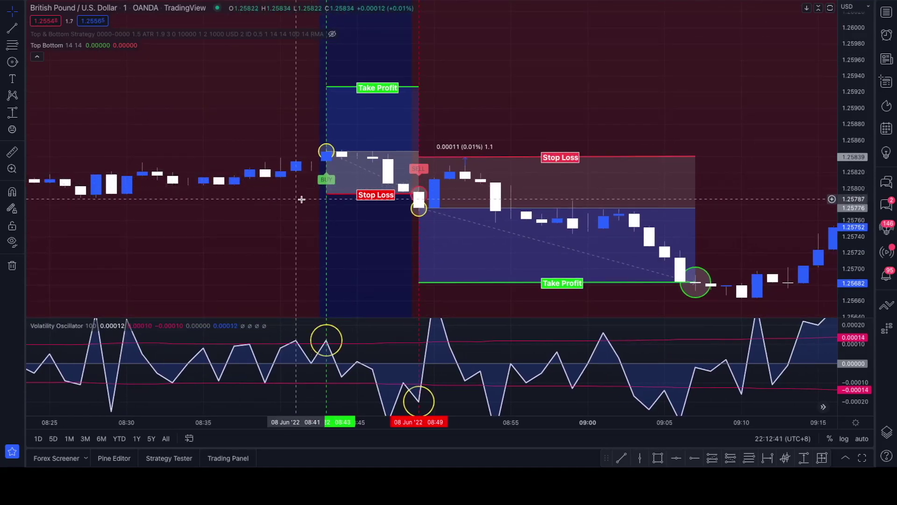
{"action": "left_click_drag", "start_coordinate": [301, 198], "coordinate": [207, 224]}
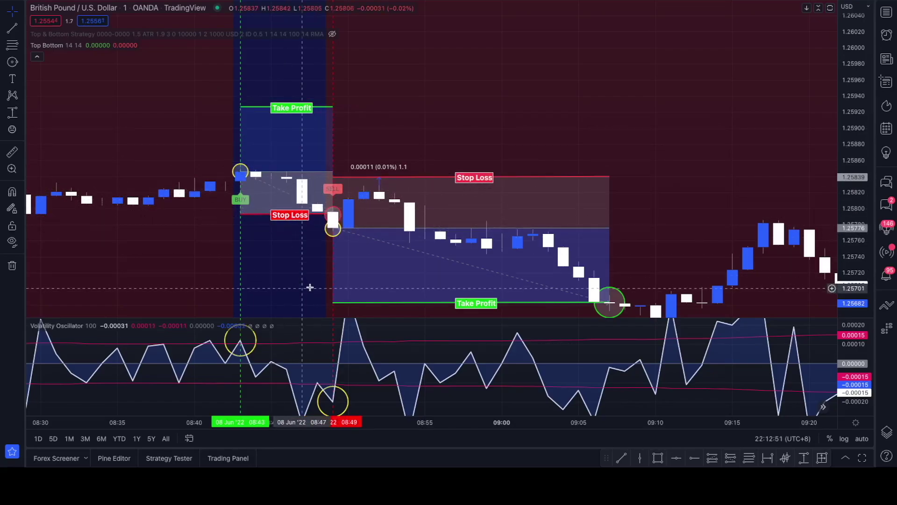
{"action": "left_click_drag", "start_coordinate": [307, 282], "coordinate": [230, 215]}
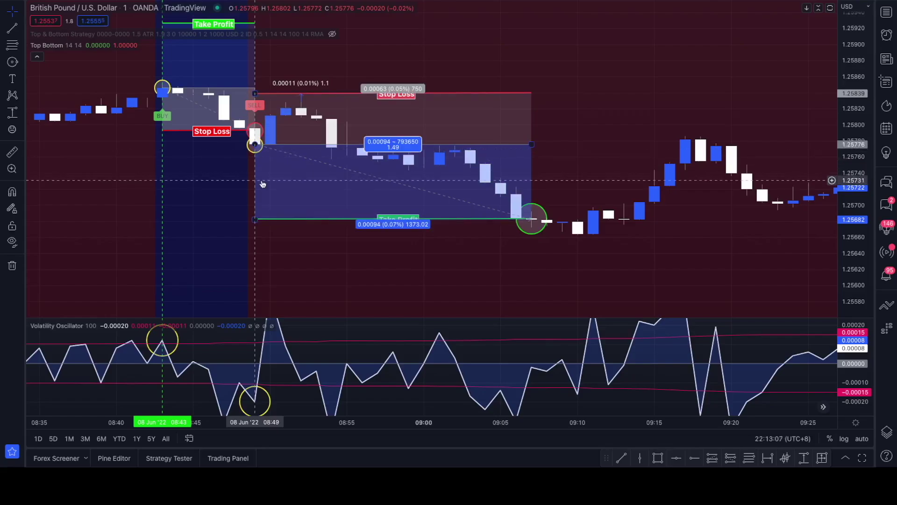
{"action": "left_click", "coordinate": [163, 88]}
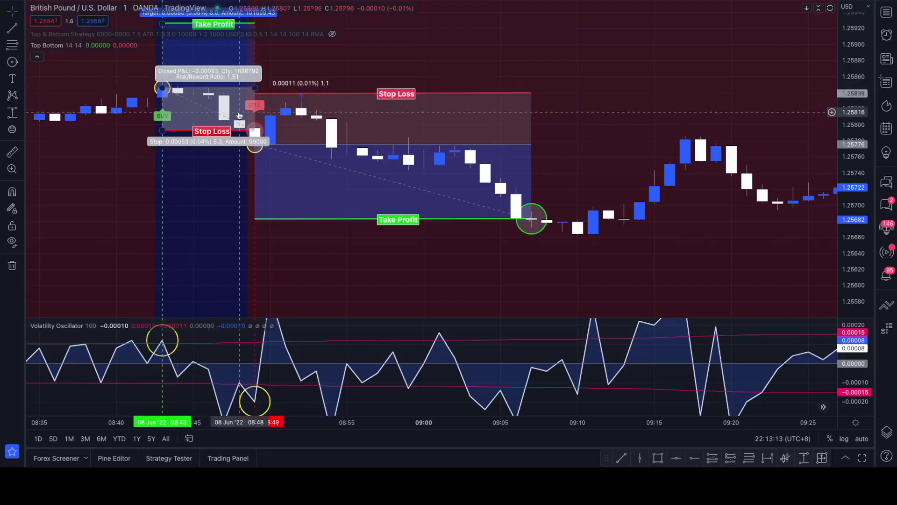
{"action": "left_click", "coordinate": [255, 140]}
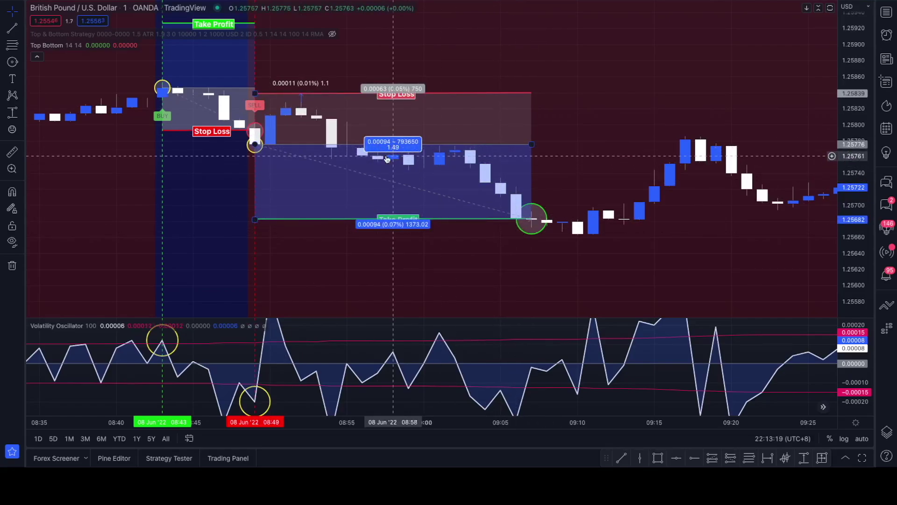
{"action": "left_click", "coordinate": [209, 92]}
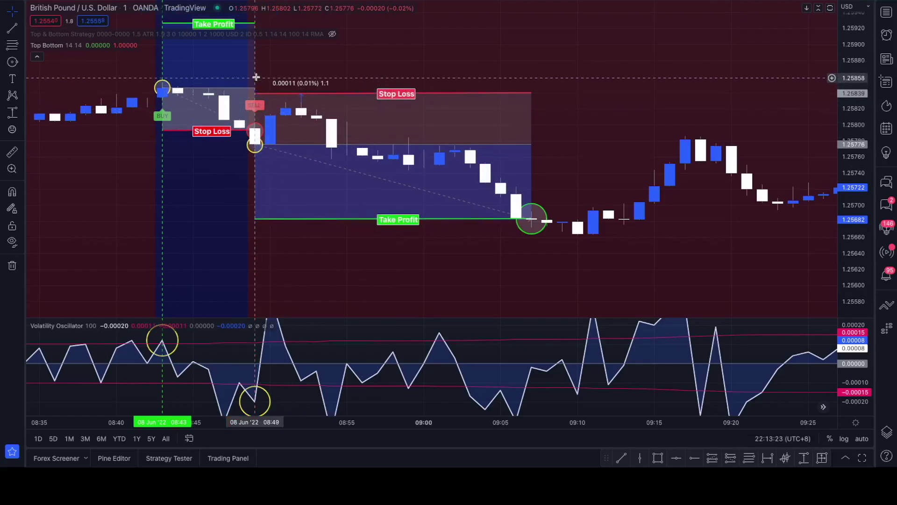
{"action": "left_click", "coordinate": [279, 108]}
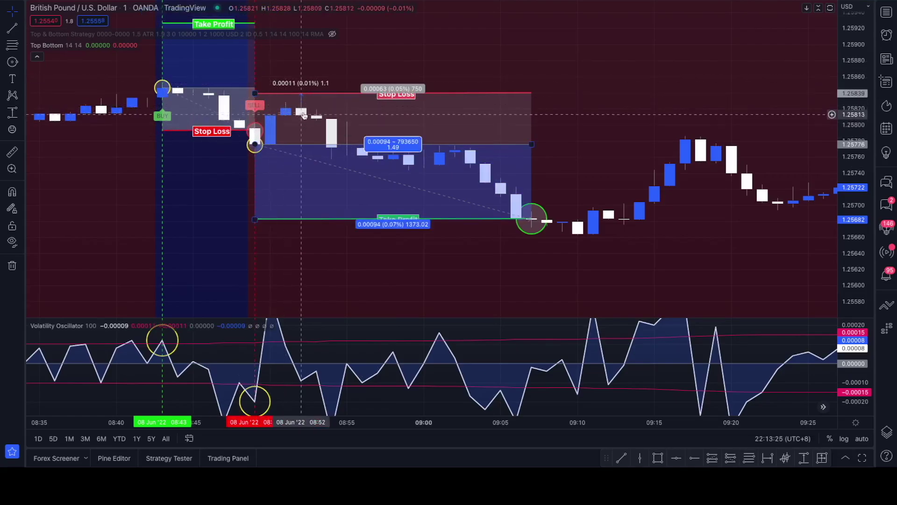
{"action": "left_click", "coordinate": [302, 97]}
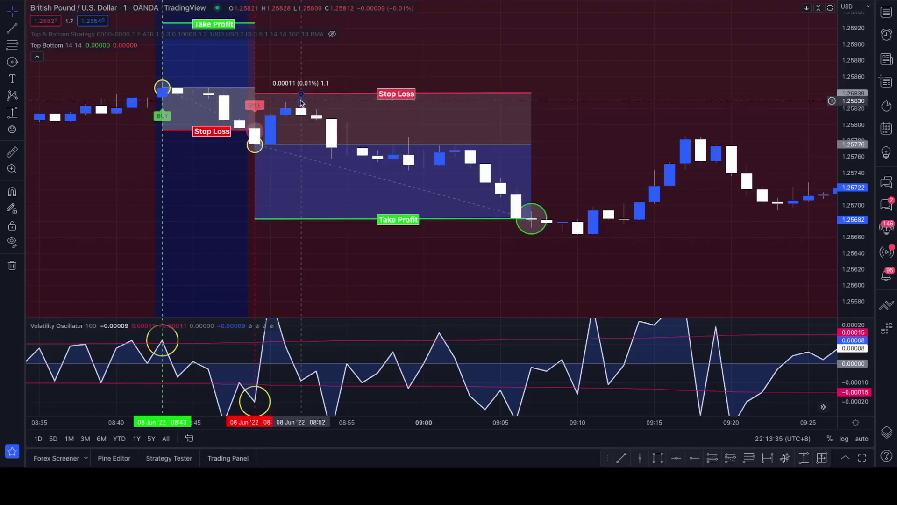
{"action": "left_click", "coordinate": [302, 100]}
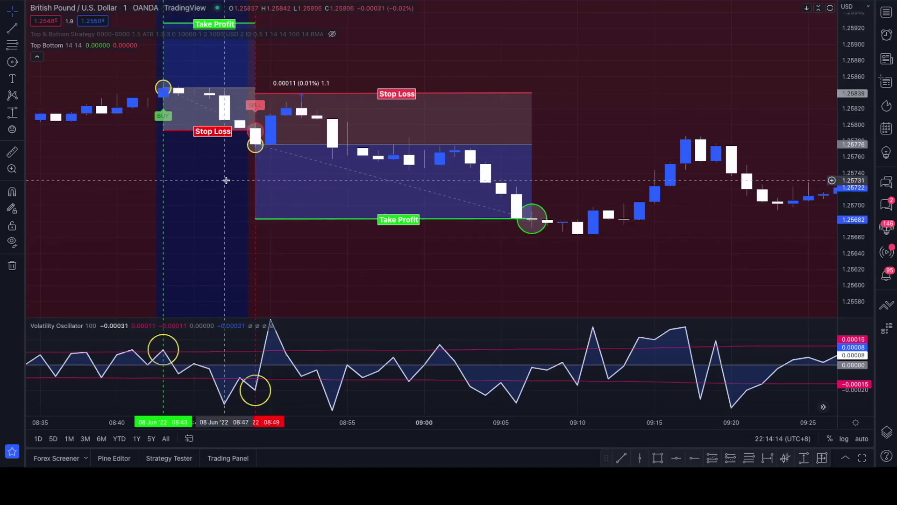
{"action": "left_click_drag", "start_coordinate": [227, 181], "coordinate": [236, 191]}
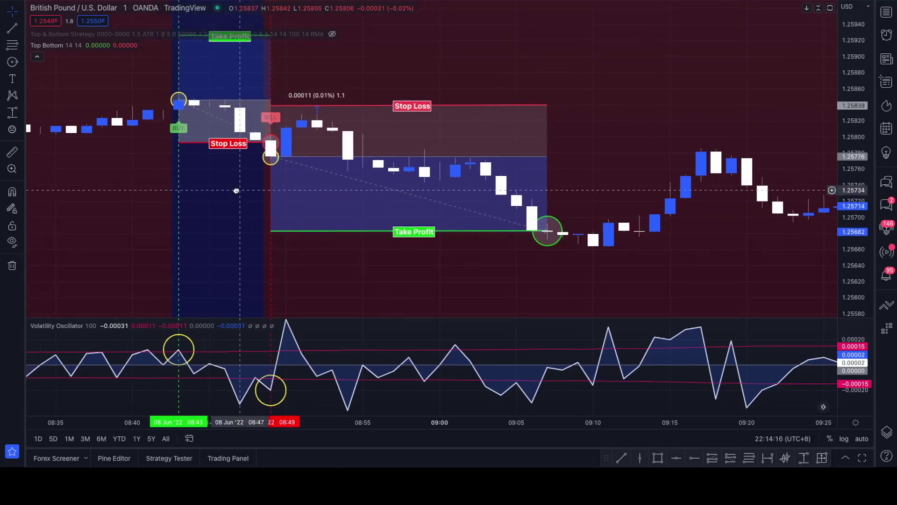
{"action": "key", "text": "ctrl+Left"}
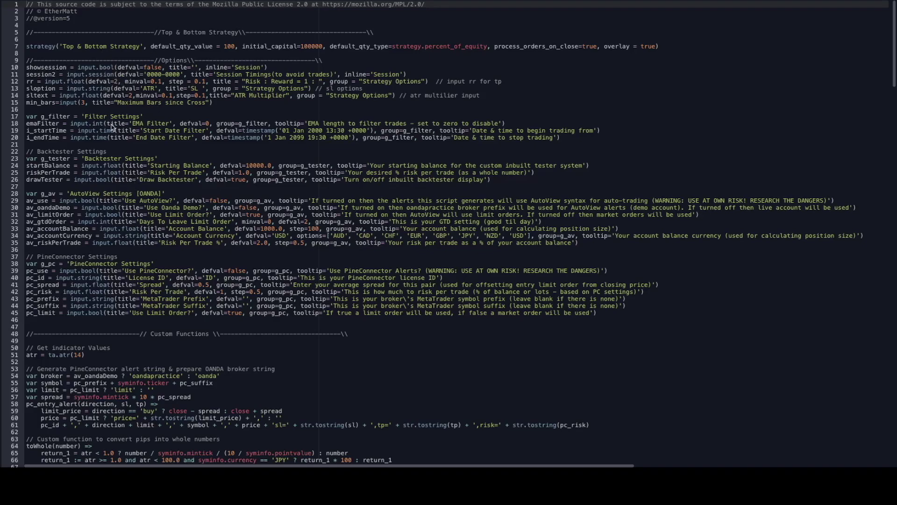
{"action": "scroll", "coordinate": [111, 127], "scroll_direction": "down", "scroll_amount": 15}
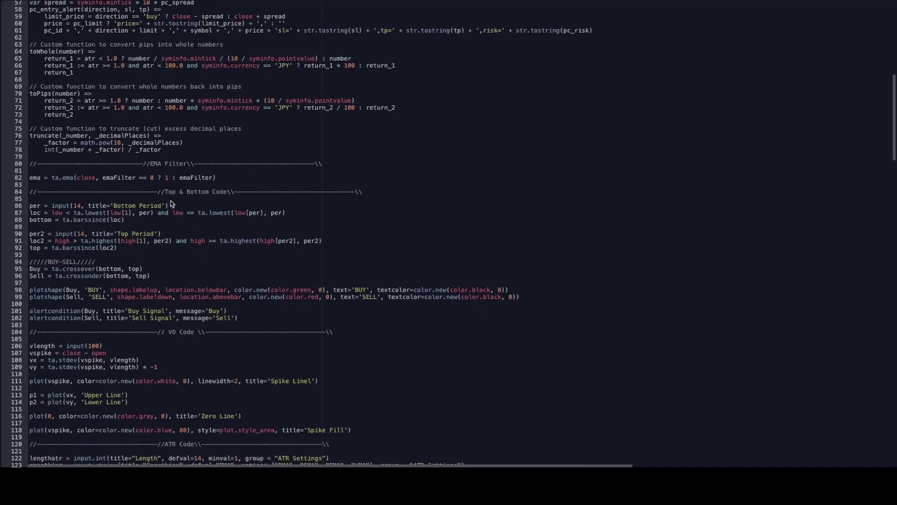
{"action": "scroll", "coordinate": [262, 276], "scroll_direction": "down", "scroll_amount": 3}
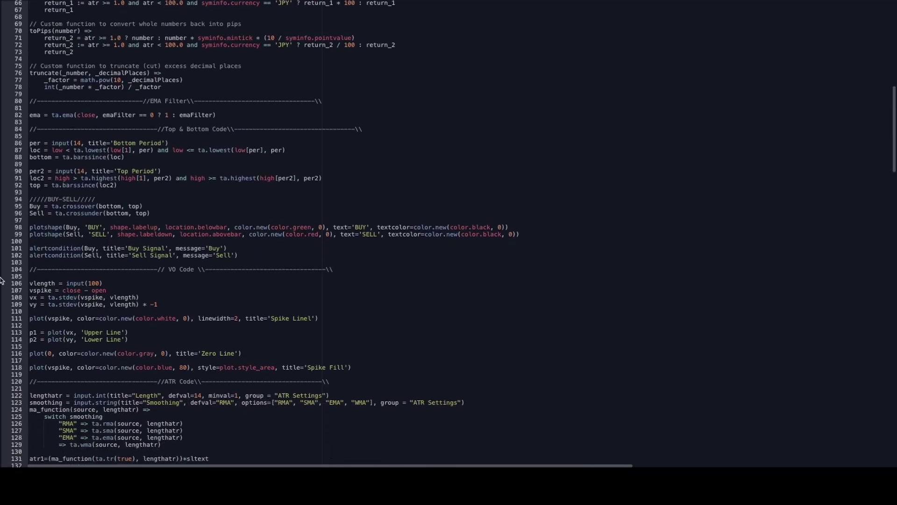
{"action": "scroll", "coordinate": [167, 358], "scroll_direction": "down", "scroll_amount": 11}
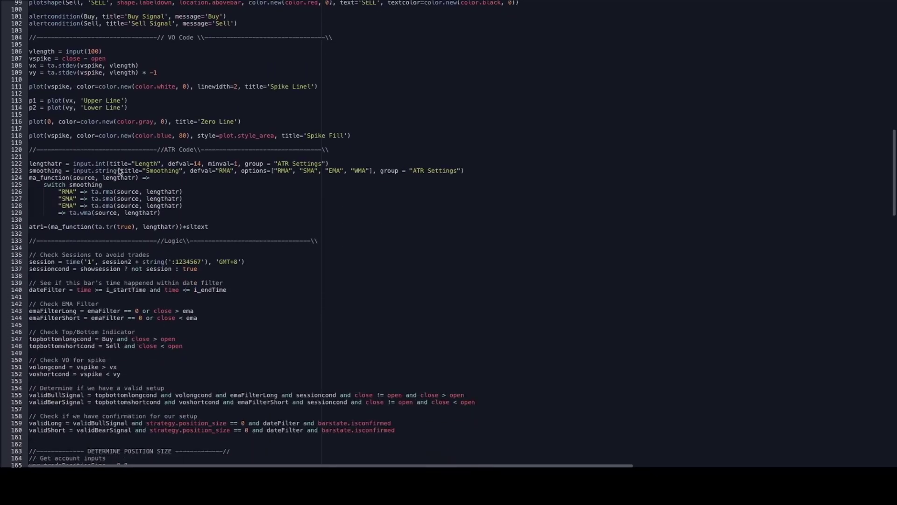
{"action": "scroll", "coordinate": [92, 174], "scroll_direction": "down", "scroll_amount": 1}
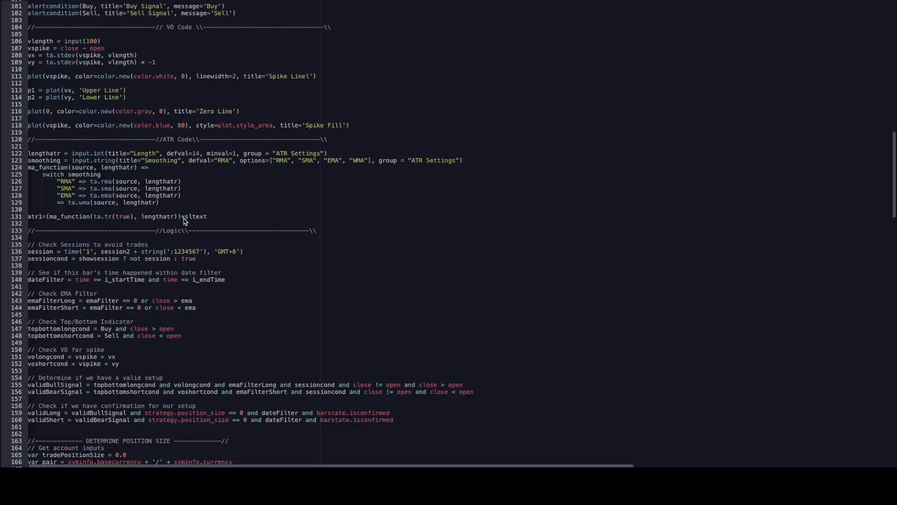
{"action": "scroll", "coordinate": [160, 208], "scroll_direction": "down", "scroll_amount": 2}
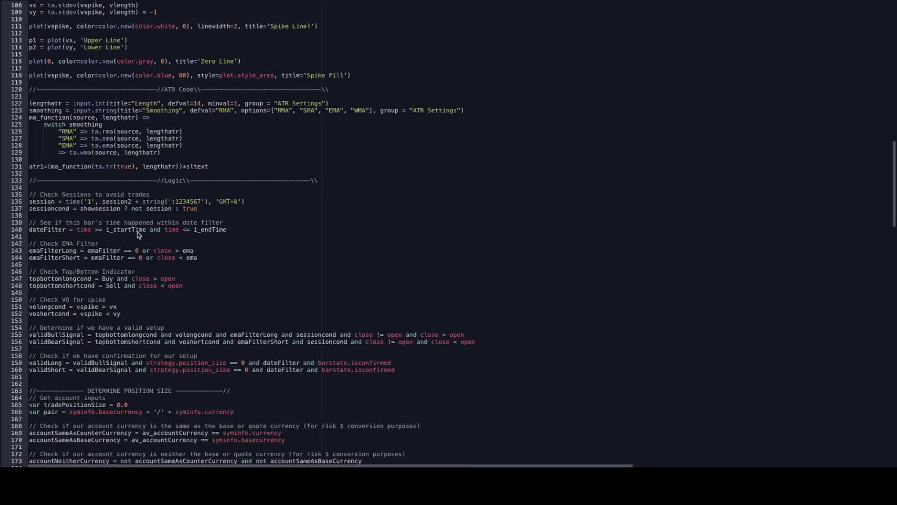
{"action": "scroll", "coordinate": [114, 314], "scroll_direction": "down", "scroll_amount": 4}
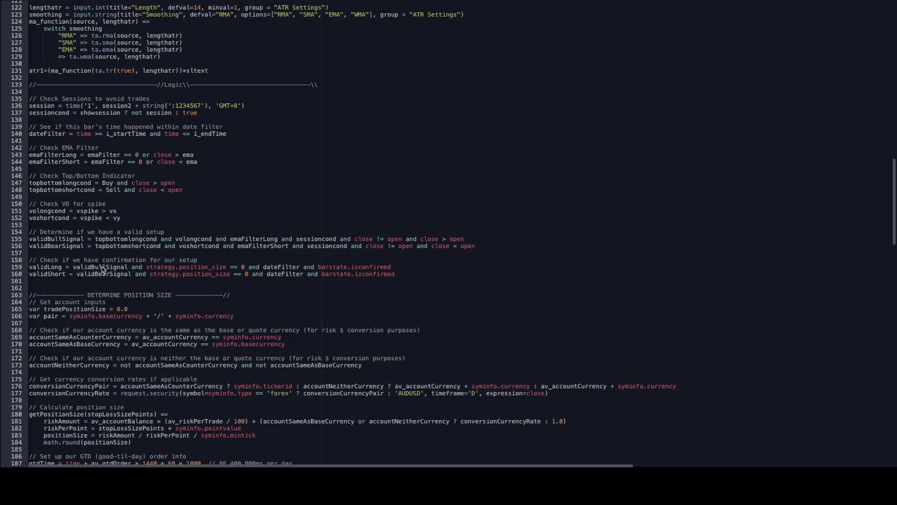
{"action": "scroll", "coordinate": [131, 304], "scroll_direction": "down", "scroll_amount": 6}
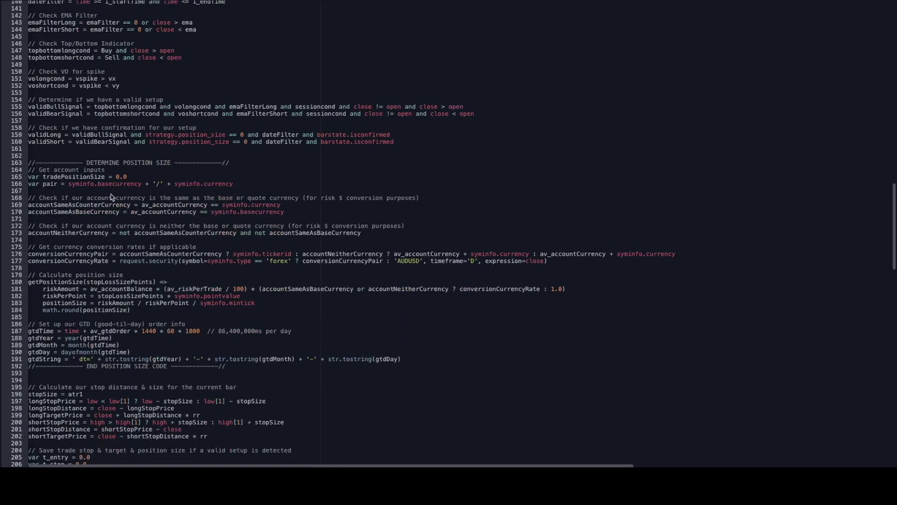
{"action": "scroll", "coordinate": [146, 293], "scroll_direction": "down", "scroll_amount": 1}
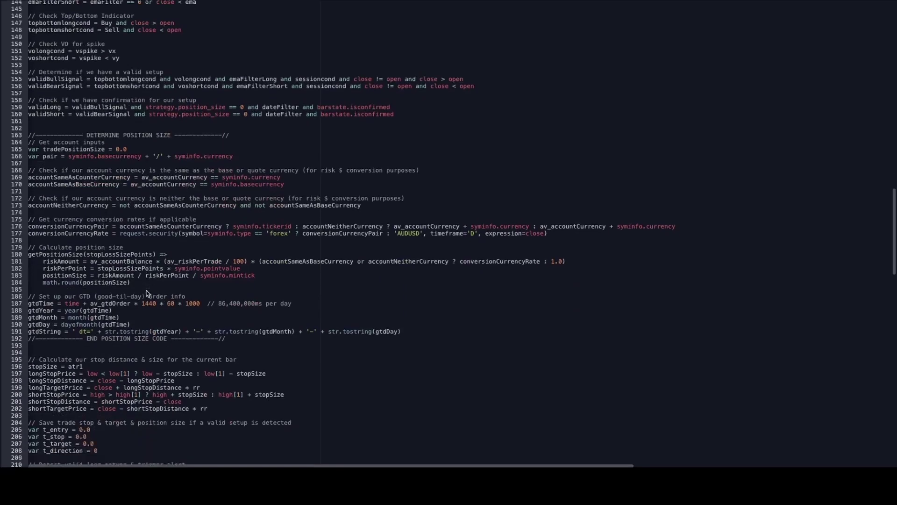
{"action": "scroll", "coordinate": [147, 293], "scroll_direction": "down", "scroll_amount": 10}
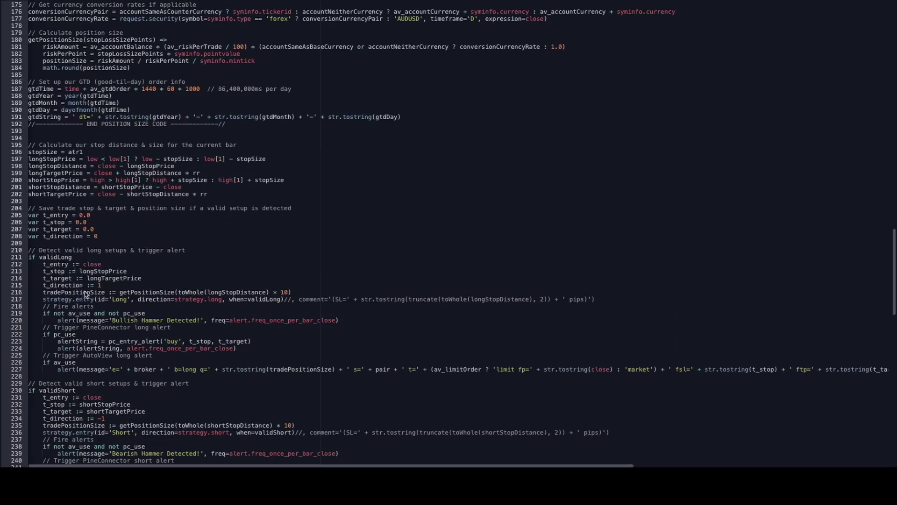
{"action": "scroll", "coordinate": [76, 288], "scroll_direction": "down", "scroll_amount": 18}
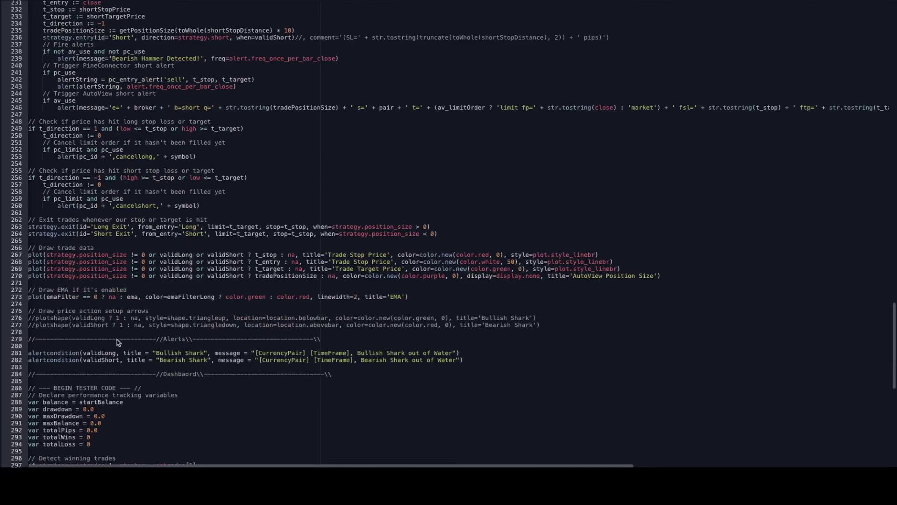
{"action": "scroll", "coordinate": [89, 355], "scroll_direction": "down", "scroll_amount": 3}
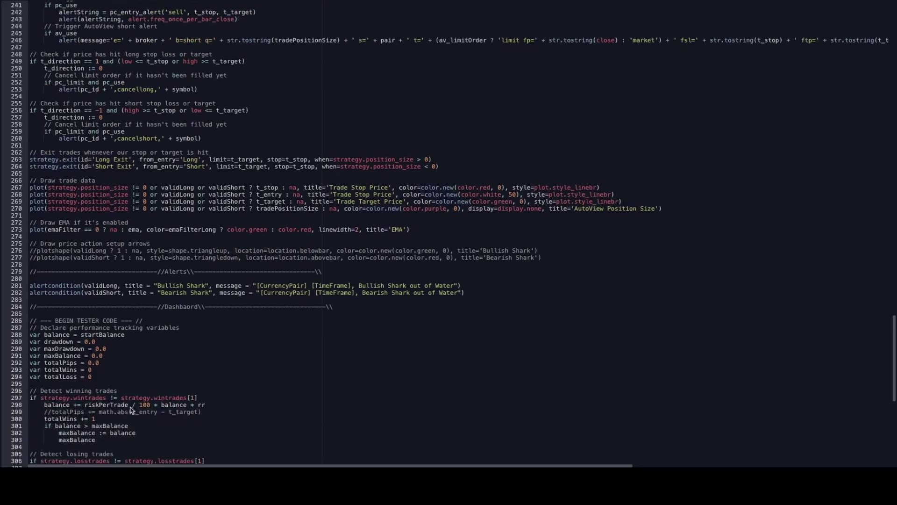
{"action": "scroll", "coordinate": [132, 410], "scroll_direction": "down", "scroll_amount": 8}
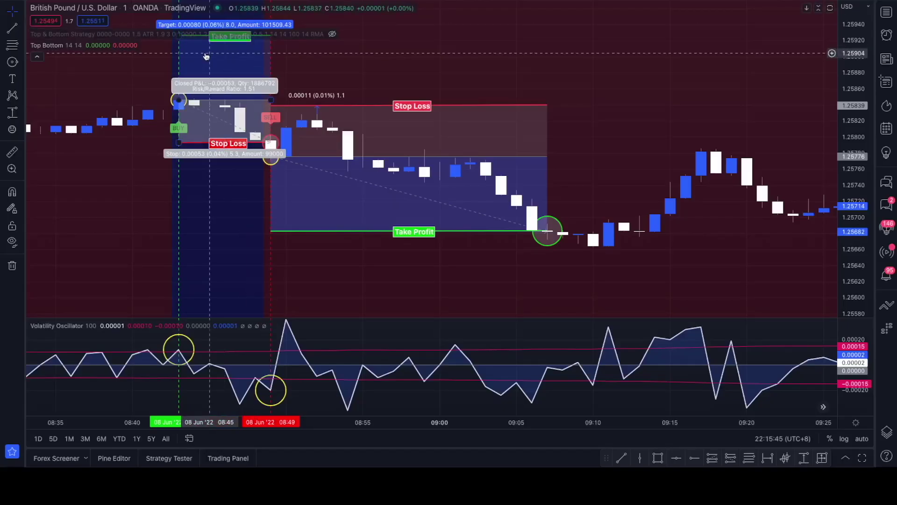
Step: Load the backtest table (214 trades, 42.99% win rate) and inspect the long-position drawing
{"action": "left_click", "coordinate": [169, 458]}
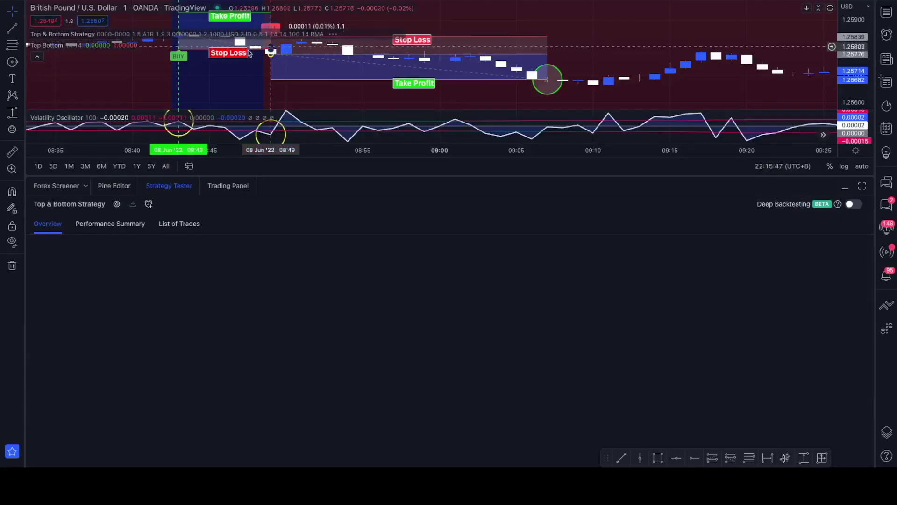
{"action": "left_click", "coordinate": [846, 188]}
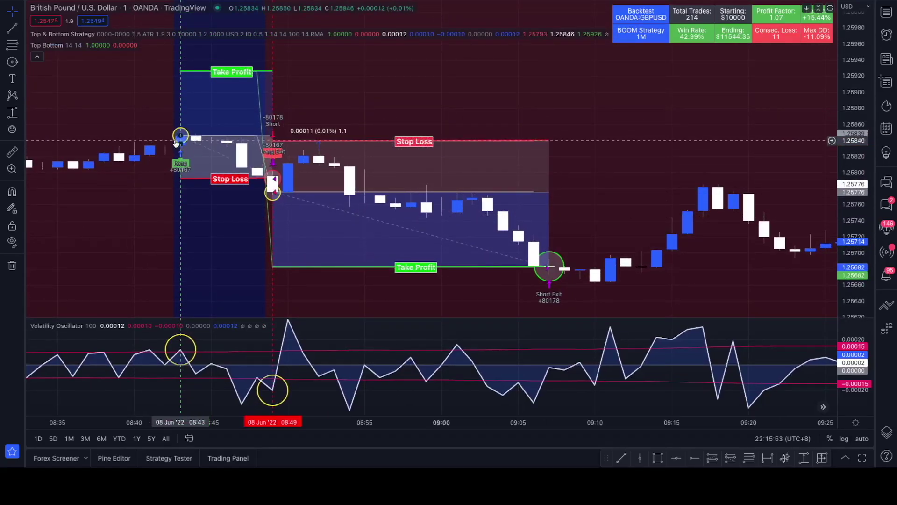
{"action": "left_click", "coordinate": [258, 182]}
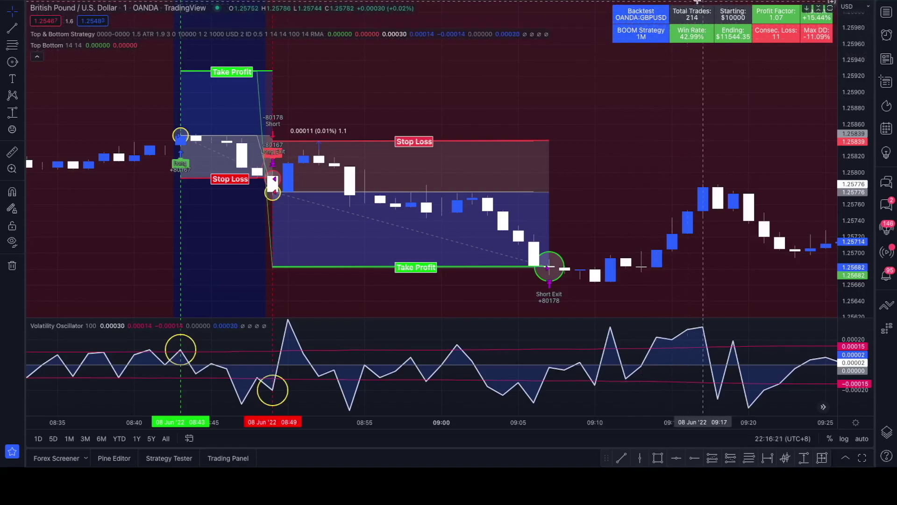
{"action": "scroll", "coordinate": [692, 24], "scroll_direction": "up", "scroll_amount": 2}
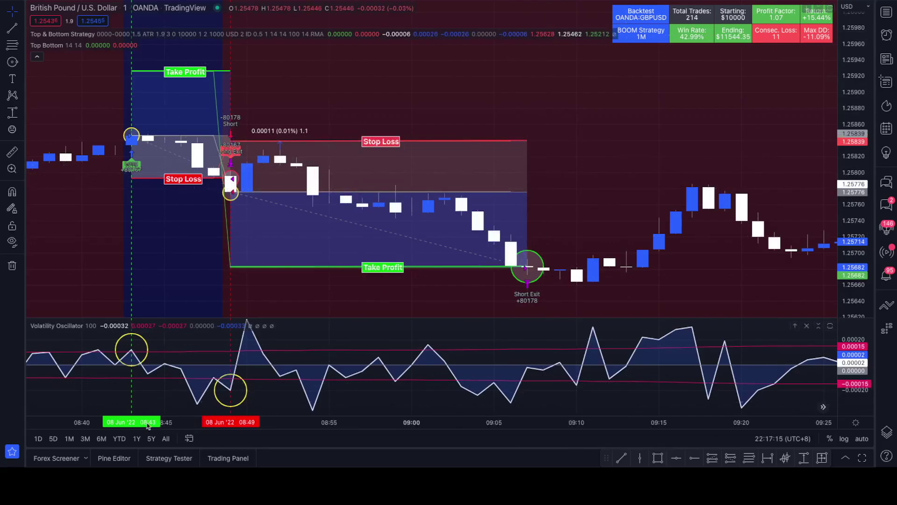
Step: Open the Top & Bottom Strategy settings on the Properties tab
{"action": "left_click", "coordinate": [165, 458]}
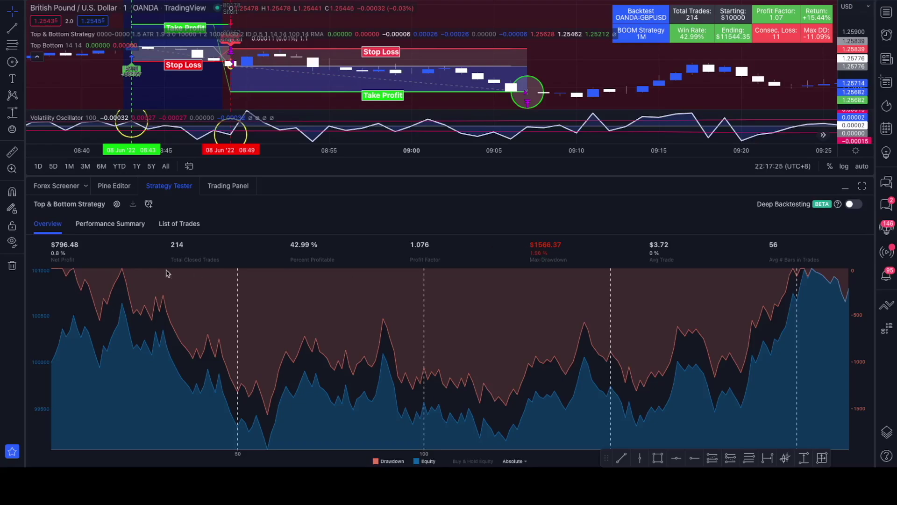
{"action": "left_click", "coordinate": [117, 203]}
{"action": "left_click", "coordinate": [390, 28]}
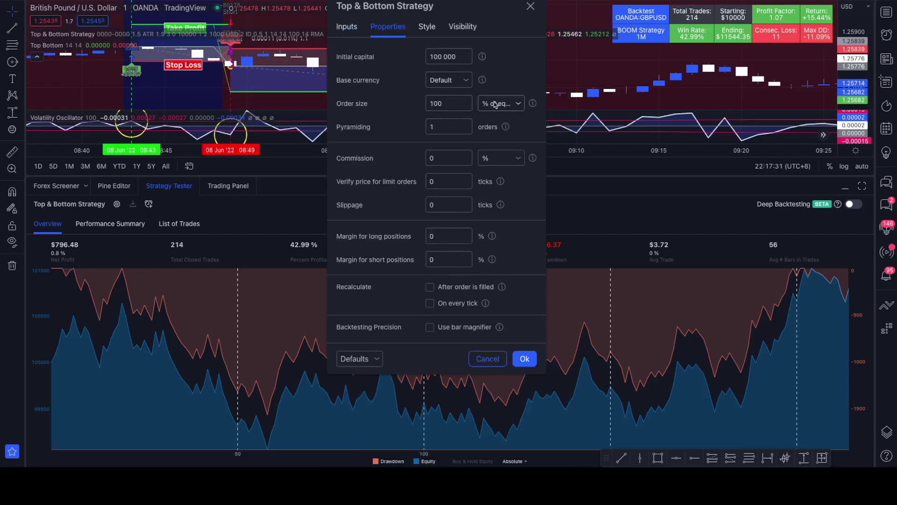
Step: Change the order size to 100000 Contracts and apply it to the backtest
{"action": "left_click", "coordinate": [518, 104]}
{"action": "left_click", "coordinate": [499, 121]}
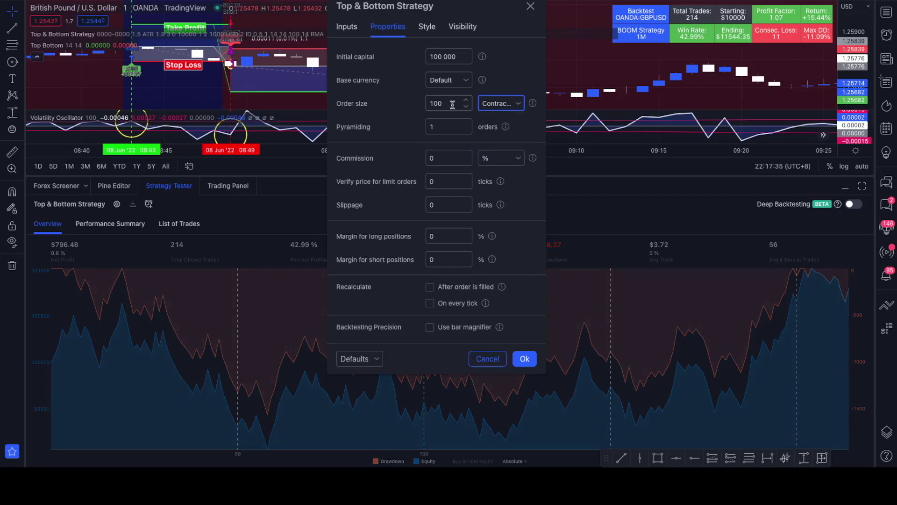
{"action": "left_click", "coordinate": [449, 105]}
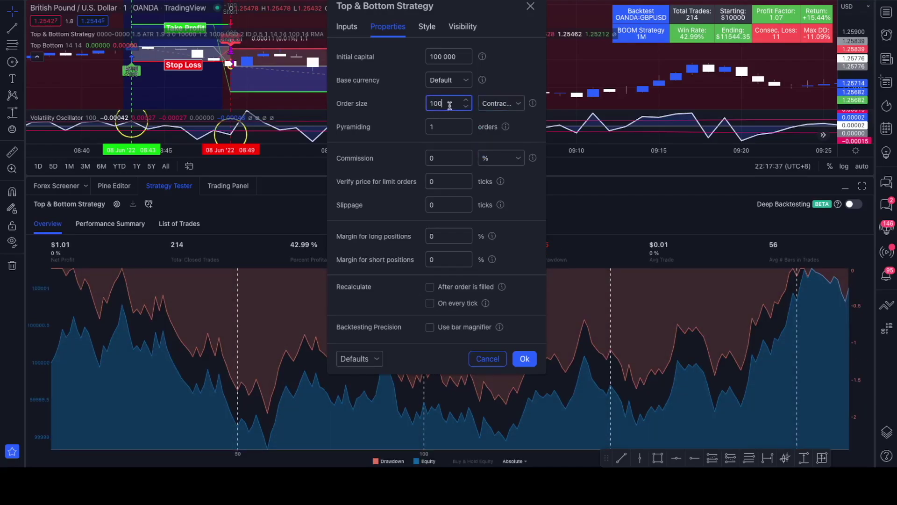
{"action": "type", "text": "9"}
{"action": "left_click", "coordinate": [496, 88]}
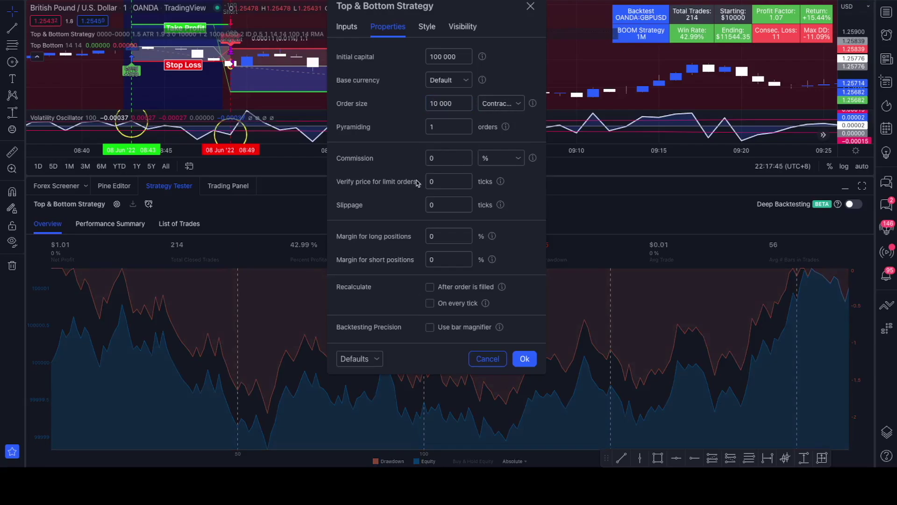
{"action": "left_click", "coordinate": [456, 110]}
{"action": "type", "text": "0000"}
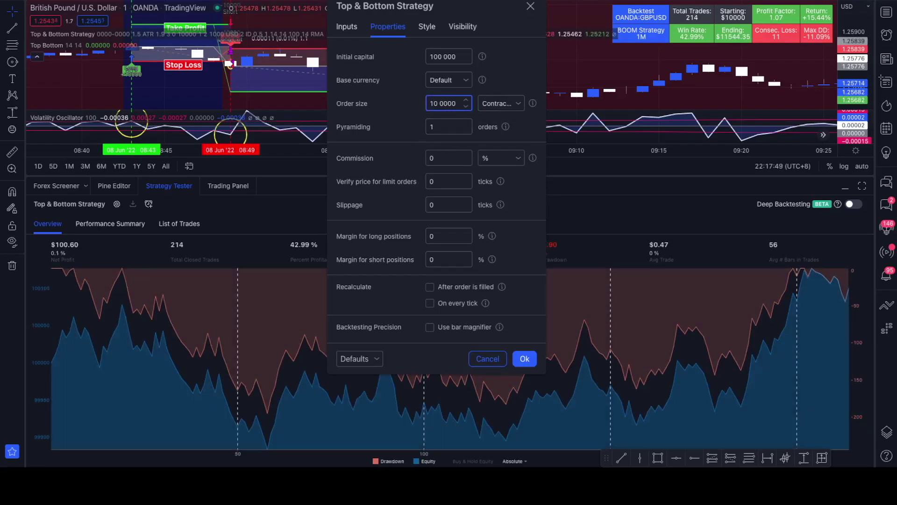
{"action": "left_click", "coordinate": [503, 81]}
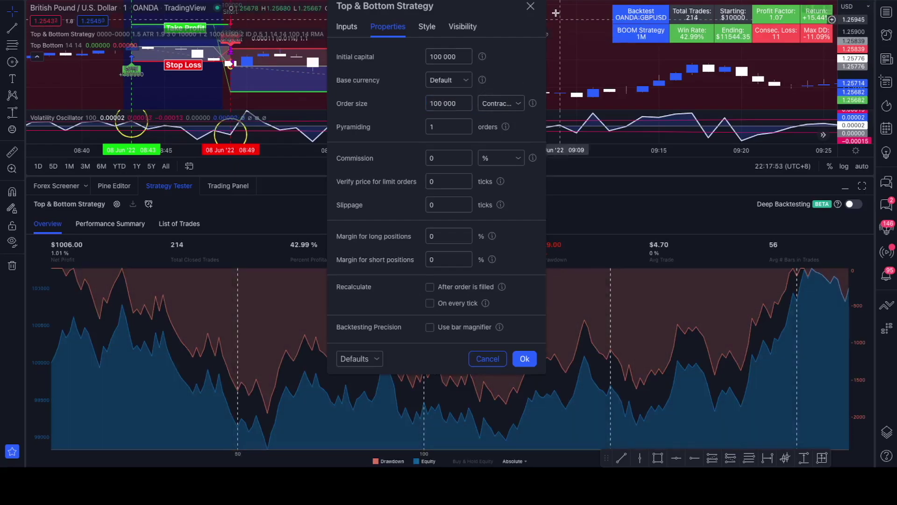
{"action": "left_click", "coordinate": [525, 359]}
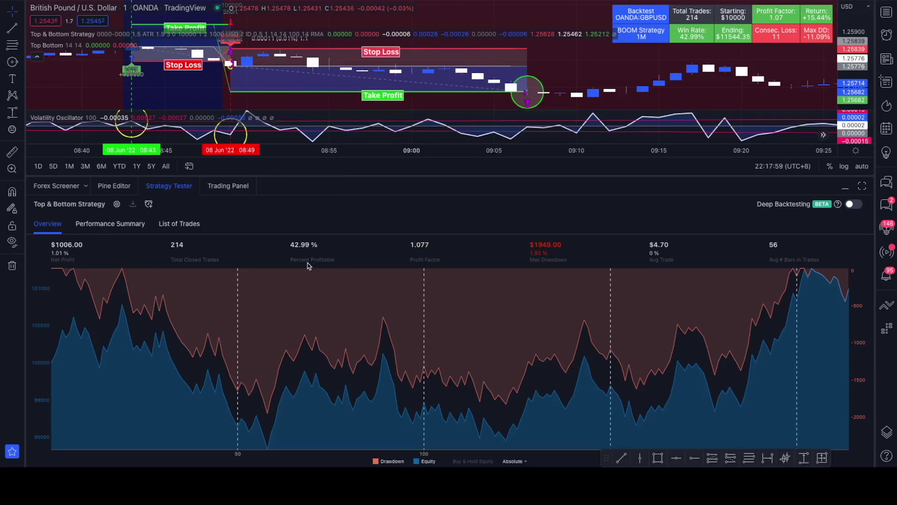
Step: Scroll through the List of Trades, each sized at 100000 contracts
{"action": "left_click", "coordinate": [172, 225]}
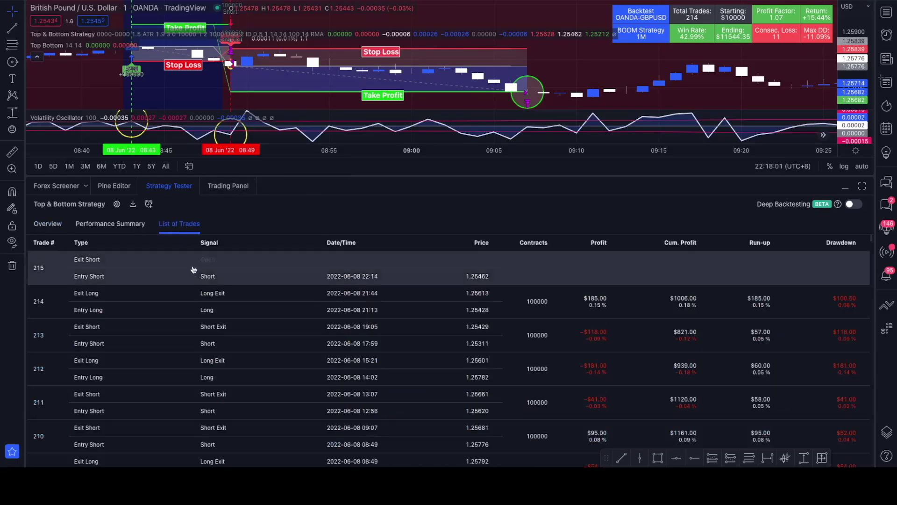
{"action": "scroll", "coordinate": [226, 375], "scroll_direction": "down", "scroll_amount": 10}
{"action": "scroll", "coordinate": [226, 375], "scroll_direction": "down", "scroll_amount": 20}
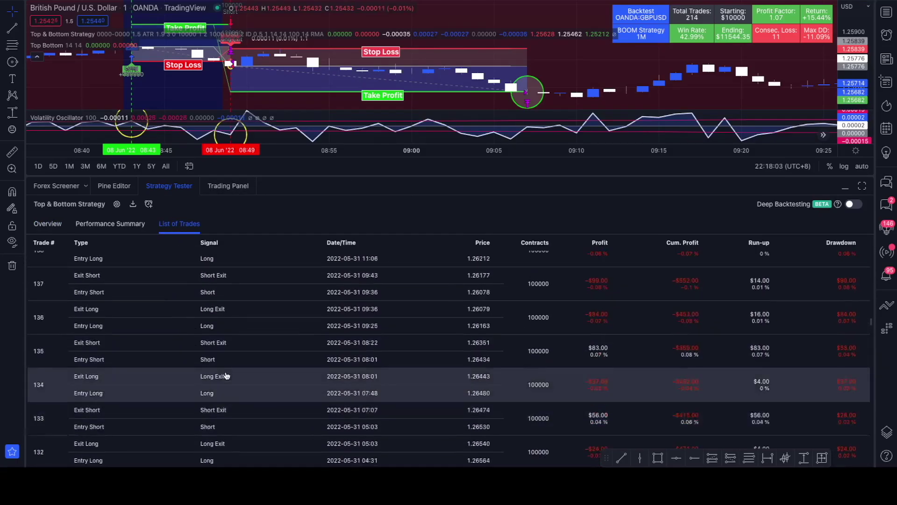
{"action": "scroll", "coordinate": [227, 376], "scroll_direction": "down", "scroll_amount": 10}
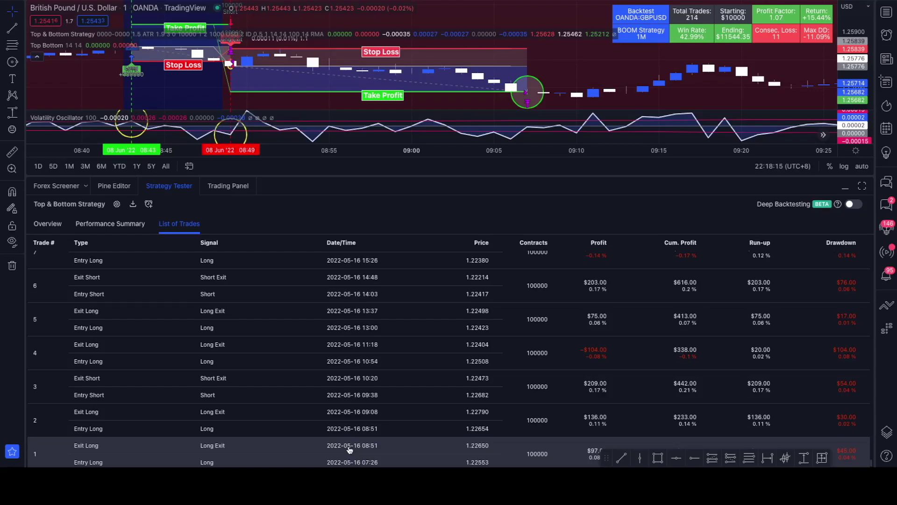
{"action": "left_click", "coordinate": [117, 204]}
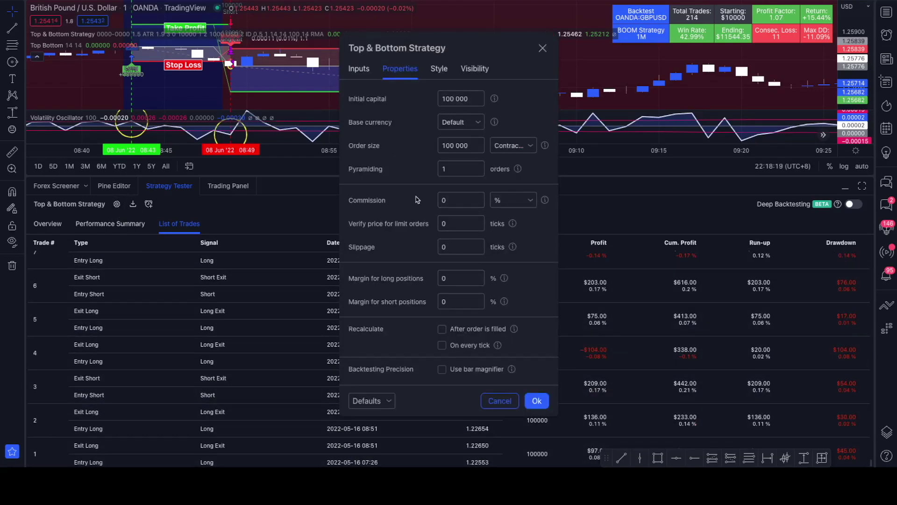
Step: Set a 0.1% commission with recalculation on every tick and apply it
{"action": "left_click", "coordinate": [449, 197]}
{"action": "left_click", "coordinate": [474, 242]}
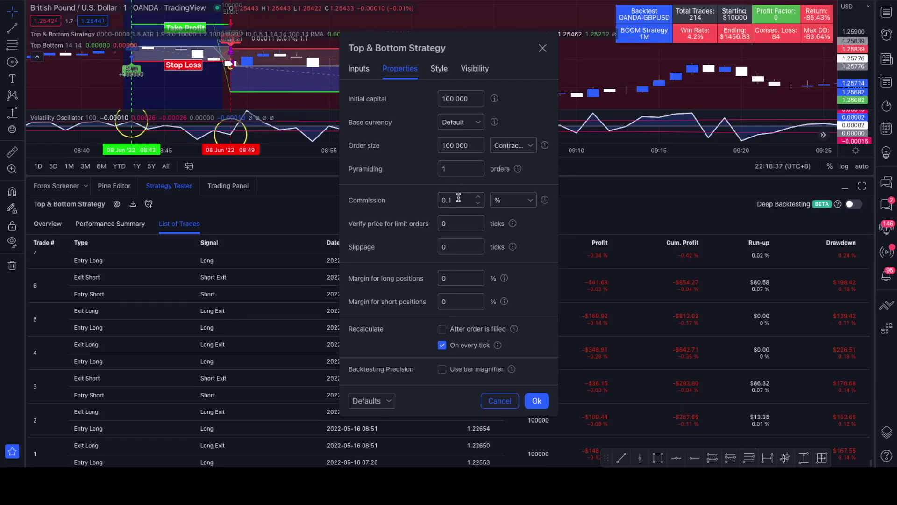
{"action": "left_click", "coordinate": [538, 401]}
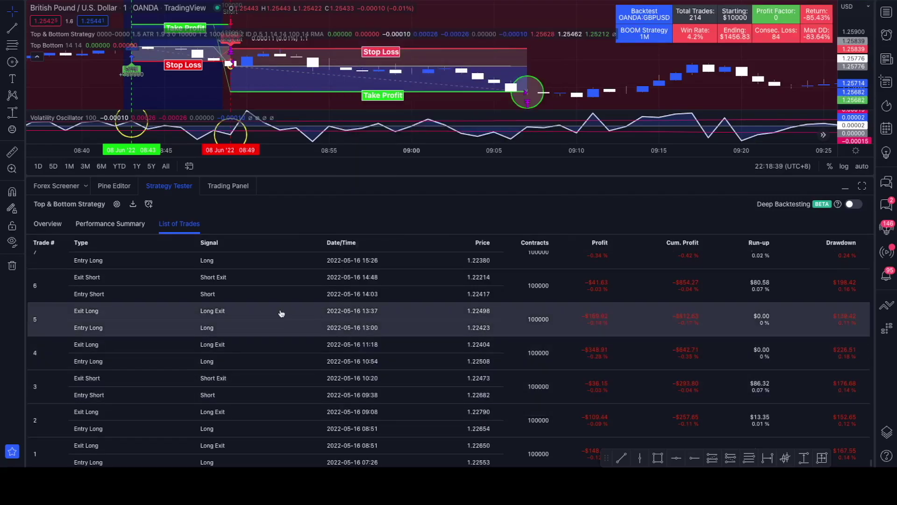
Step: Review the Overview equity curve at -$52685.15 net profit, then collapse the Strategy Tester
{"action": "left_click", "coordinate": [37, 224]}
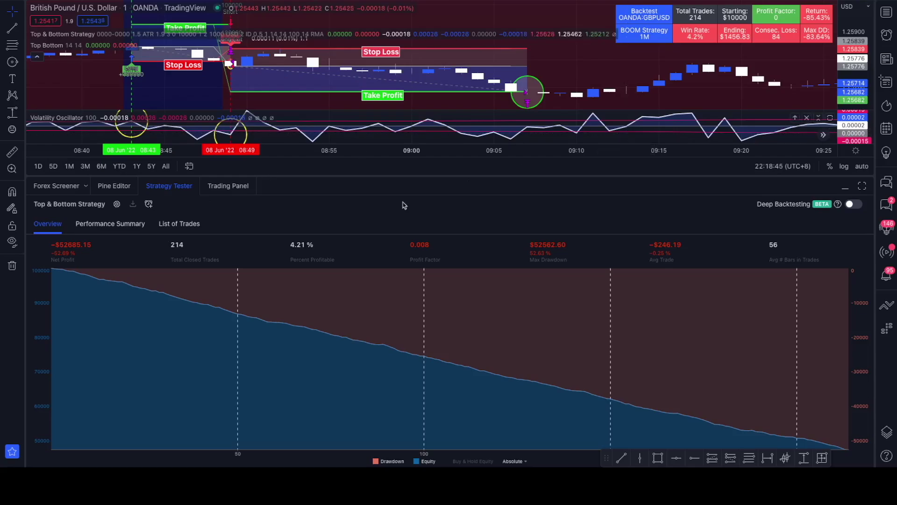
{"action": "left_click", "coordinate": [844, 189]}
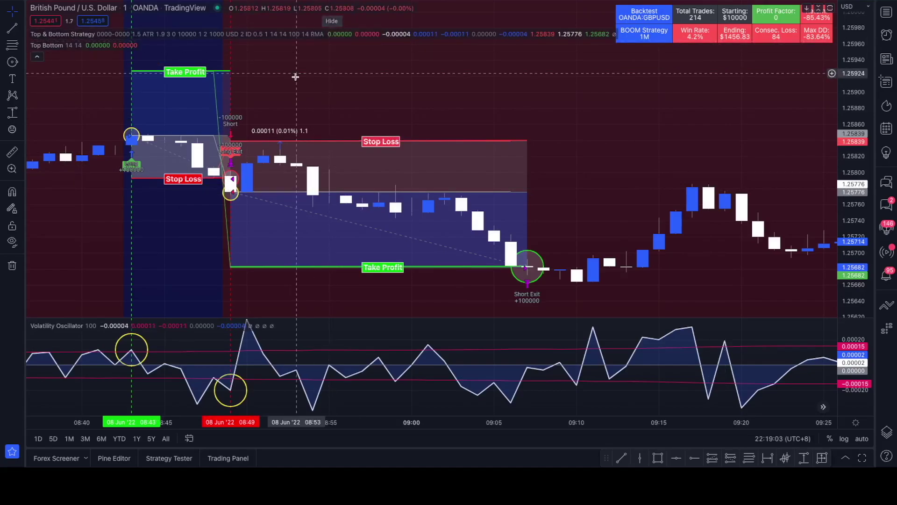
Step: Set the strategy's EMA Filter input to 200
{"action": "left_click", "coordinate": [345, 34]}
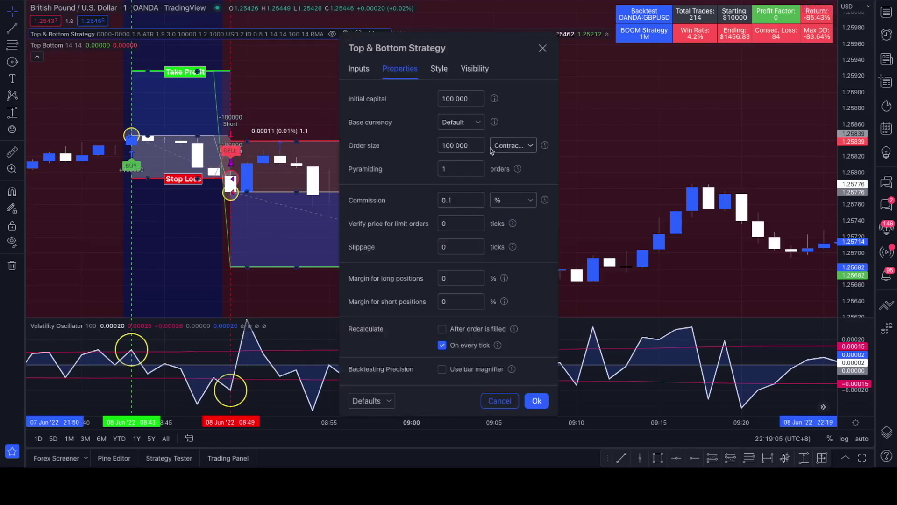
{"action": "left_click", "coordinate": [359, 68]}
{"action": "left_click", "coordinate": [443, 242]}
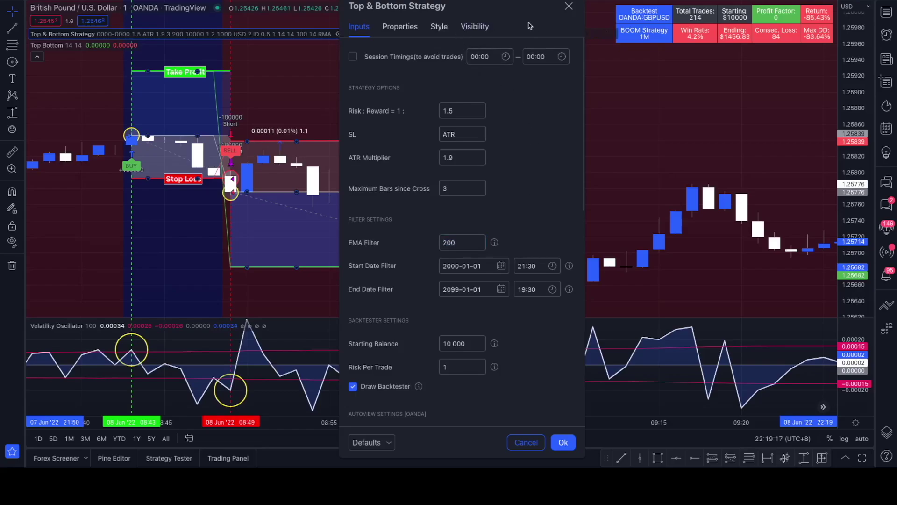
Step: Reset the strategy commission to 0 in Properties, returning to the Inputs tab
{"action": "left_click", "coordinate": [400, 27]}
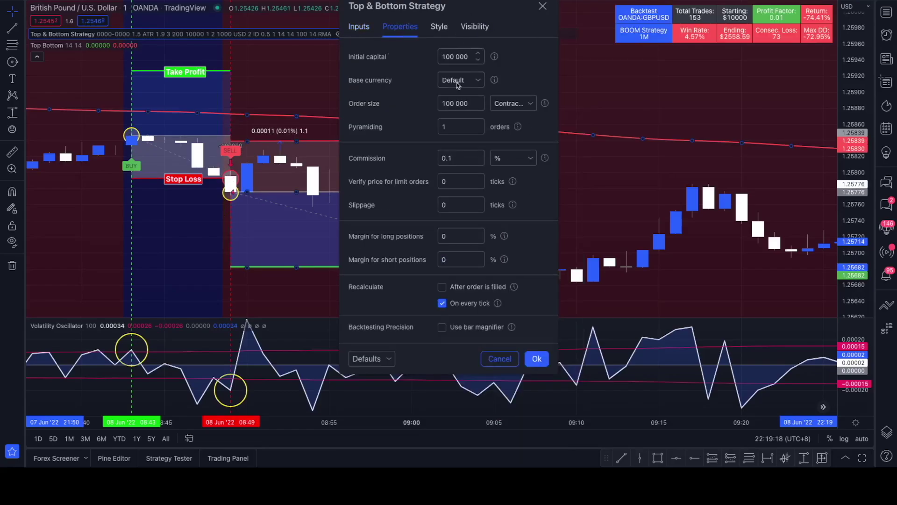
{"action": "left_click", "coordinate": [466, 160]}
{"action": "left_click", "coordinate": [414, 168]}
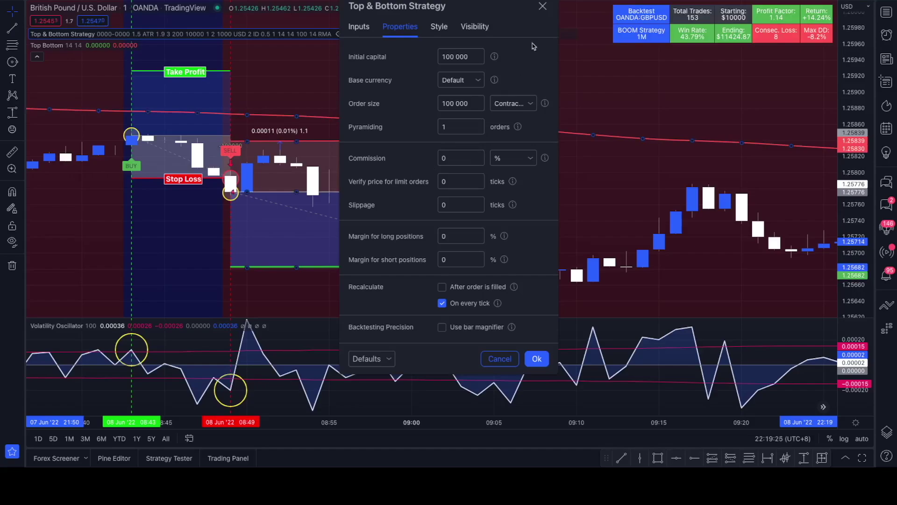
{"action": "left_click", "coordinate": [371, 29]}
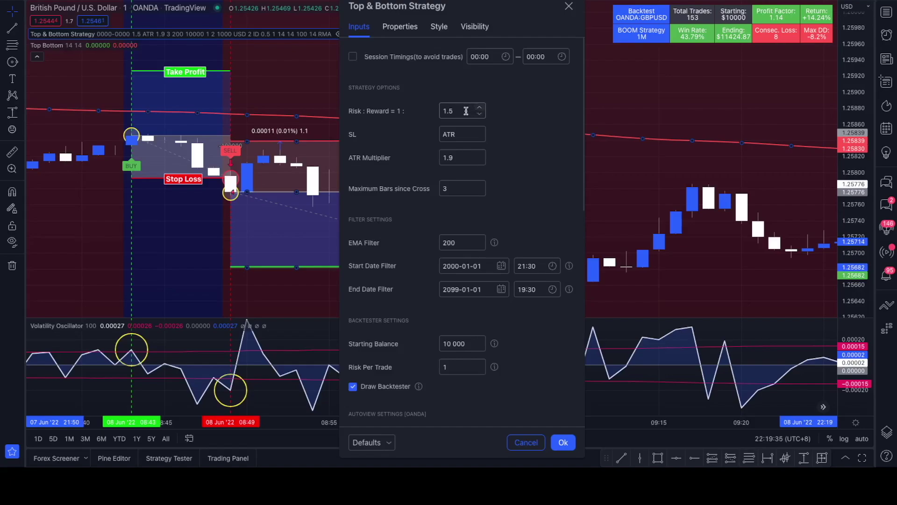
Step: Change Risk : Reward from 1.5 to 1, apply it, and close the strategy settings
{"action": "left_click", "coordinate": [465, 111]}
{"action": "left_click", "coordinate": [544, 123]}
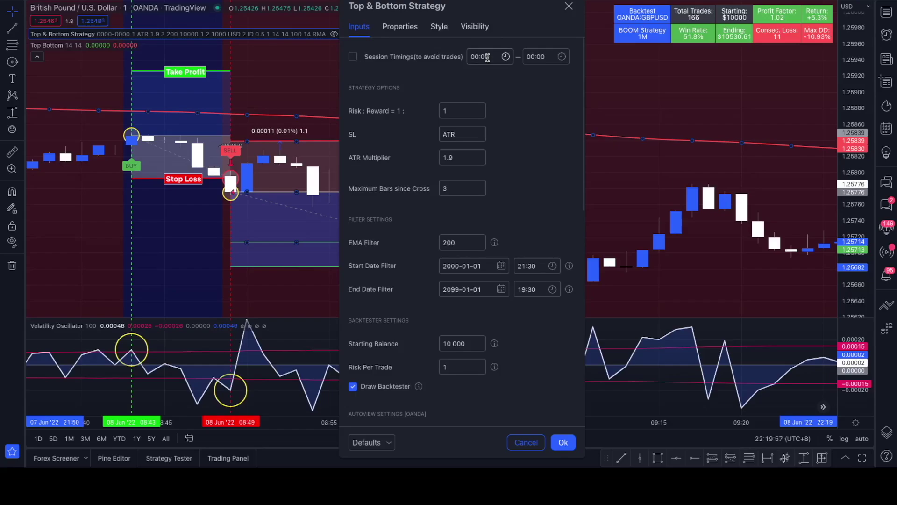
{"action": "left_click", "coordinate": [569, 6]}
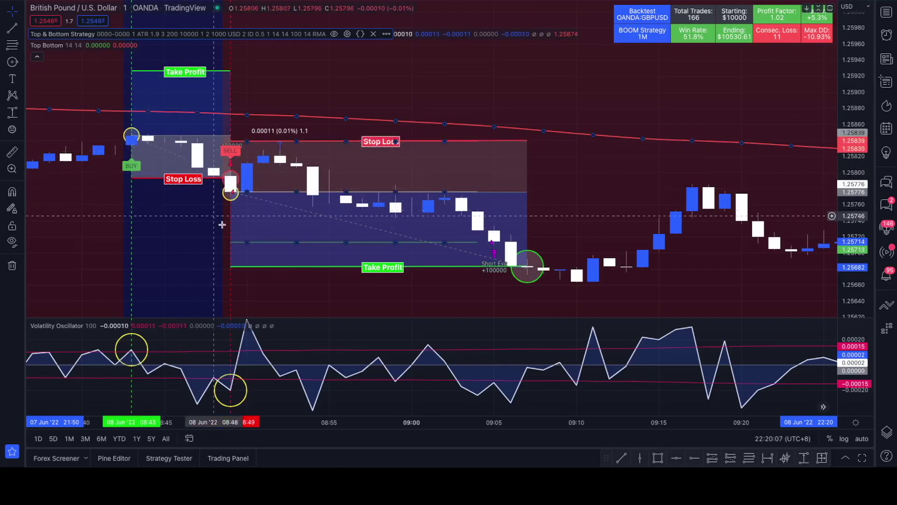
{"action": "scroll", "coordinate": [243, 234], "scroll_direction": "down", "scroll_amount": 3}
{"action": "scroll", "coordinate": [244, 233], "scroll_direction": "down", "scroll_amount": 1}
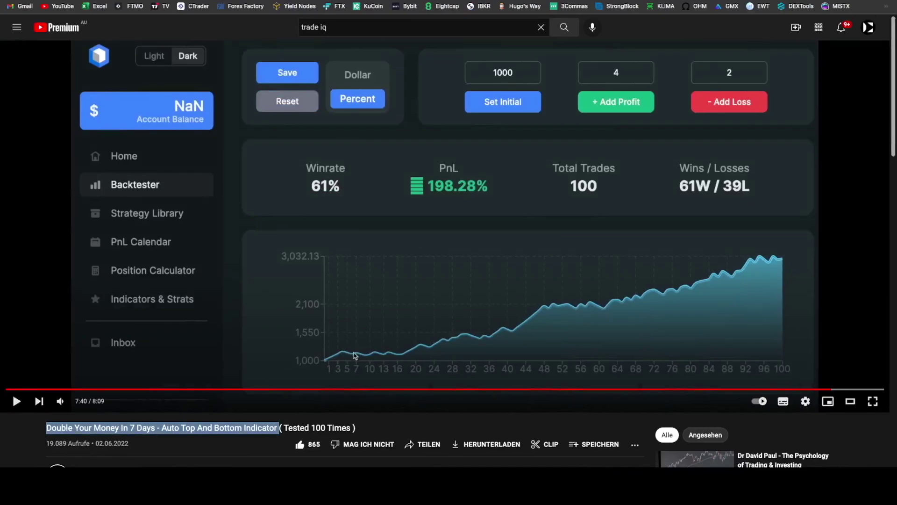
Step: Scroll through TradeIQ's Top and Bottom video page and comments
{"action": "scroll", "coordinate": [355, 357], "scroll_direction": "down", "scroll_amount": 3}
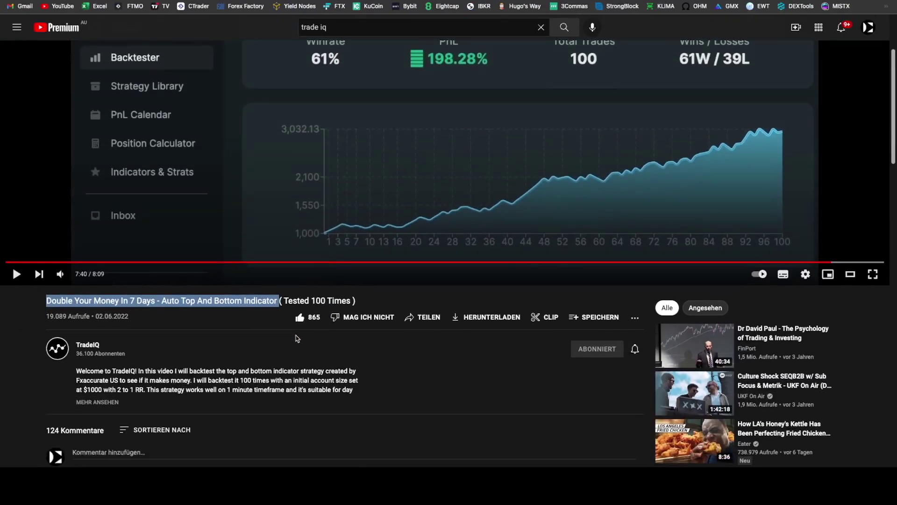
{"action": "left_click", "coordinate": [188, 345]}
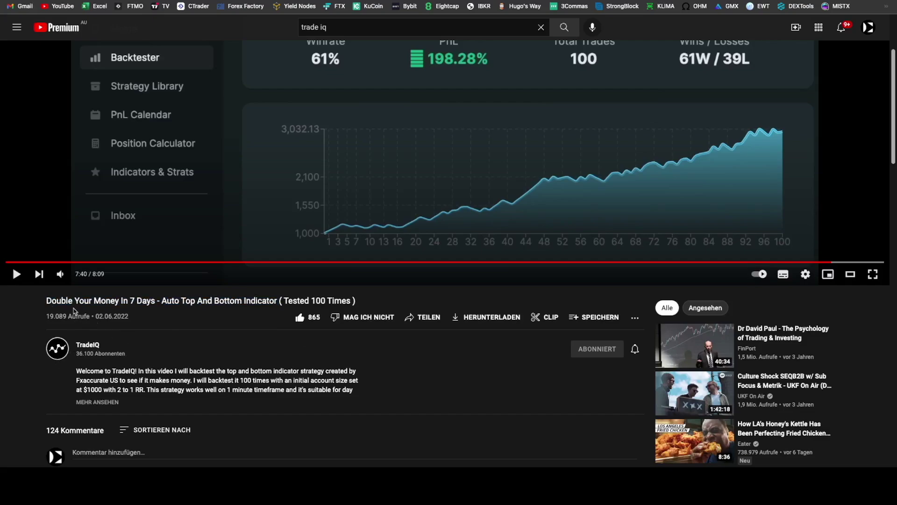
{"action": "scroll", "coordinate": [49, 301], "scroll_direction": "up", "scroll_amount": 1}
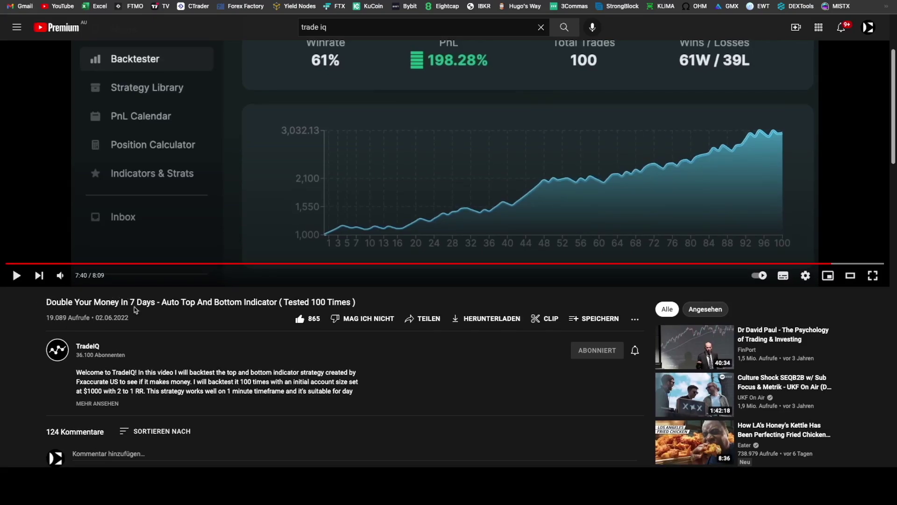
{"action": "scroll", "coordinate": [237, 374], "scroll_direction": "down", "scroll_amount": 2}
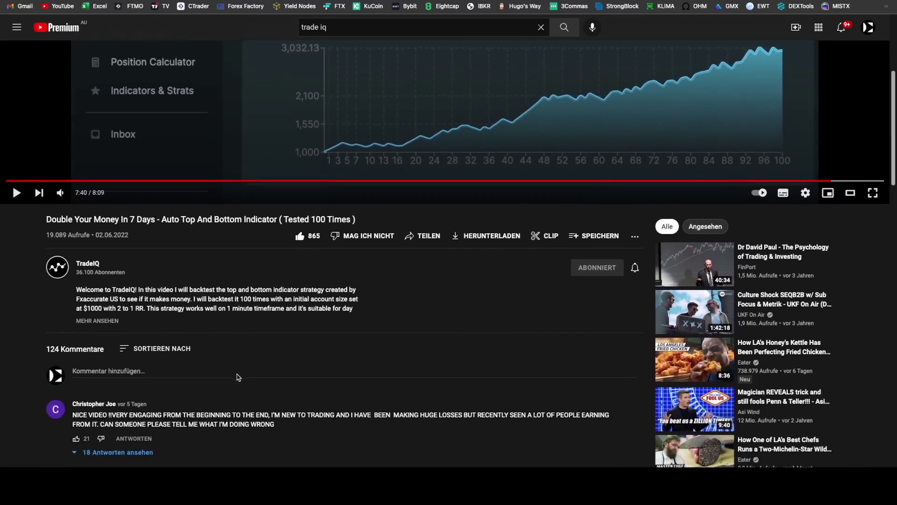
{"action": "scroll", "coordinate": [238, 370], "scroll_direction": "down", "scroll_amount": 7}
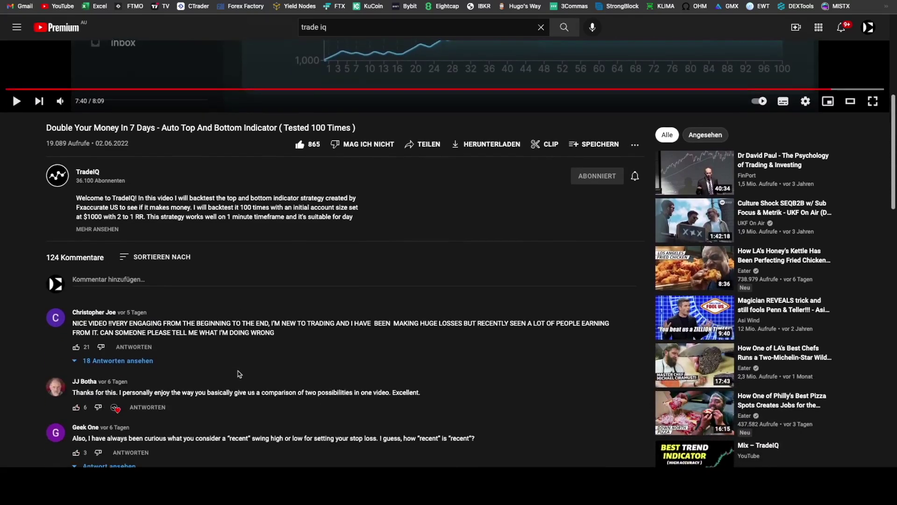
{"action": "scroll", "coordinate": [174, 346], "scroll_direction": "down", "scroll_amount": 5}
{"action": "scroll", "coordinate": [177, 344], "scroll_direction": "up", "scroll_amount": 15}
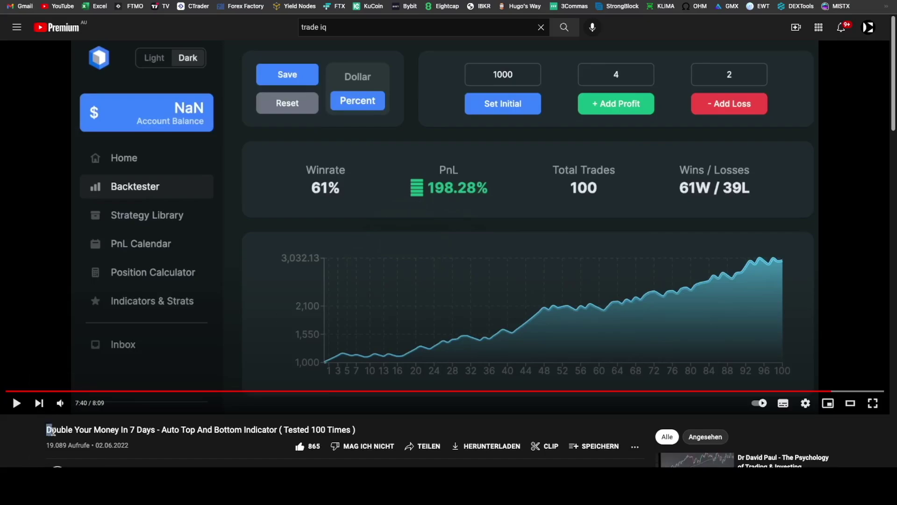
Step: Highlight the opening words of the video title
{"action": "left_click_drag", "start_coordinate": [51, 430], "coordinate": [134, 434]}
{"action": "scroll", "coordinate": [135, 434], "scroll_direction": "down", "scroll_amount": 1}
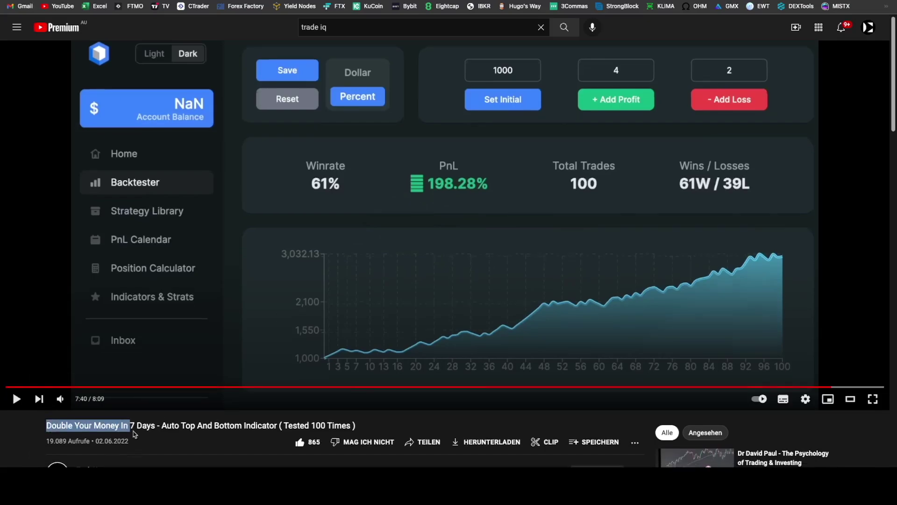
{"action": "left_click", "coordinate": [164, 433]}
{"action": "left_click_drag", "start_coordinate": [43, 428], "coordinate": [182, 428]}
{"action": "scroll", "coordinate": [85, 402], "scroll_direction": "down", "scroll_amount": 1}
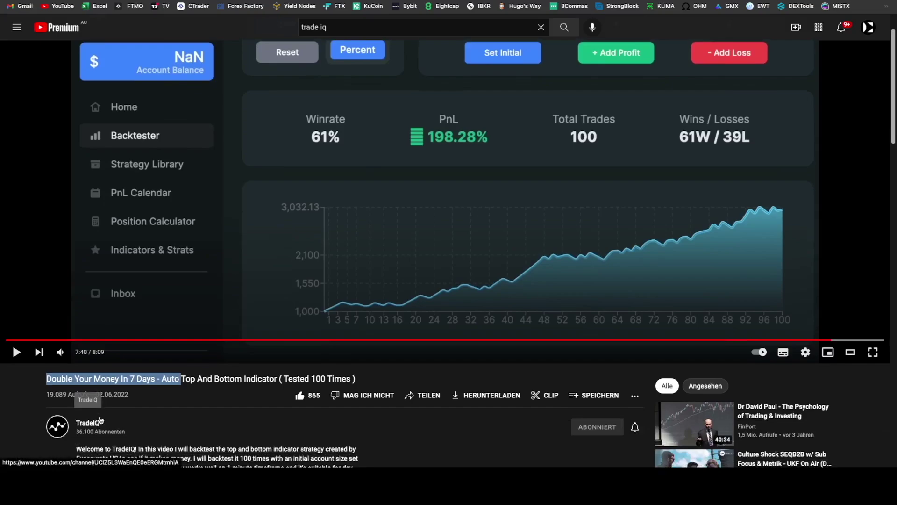
{"action": "left_click_drag", "start_coordinate": [51, 378], "coordinate": [111, 385]}
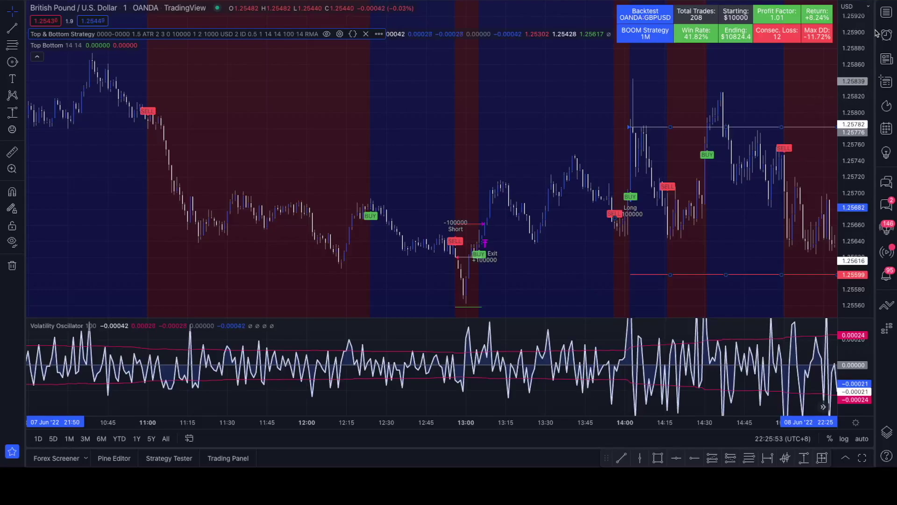
Step: From the watchlist, check the backtest on EURUSD, AUDUSD, NZDUSD, then switch to AUDJPY
{"action": "left_click", "coordinate": [886, 12]}
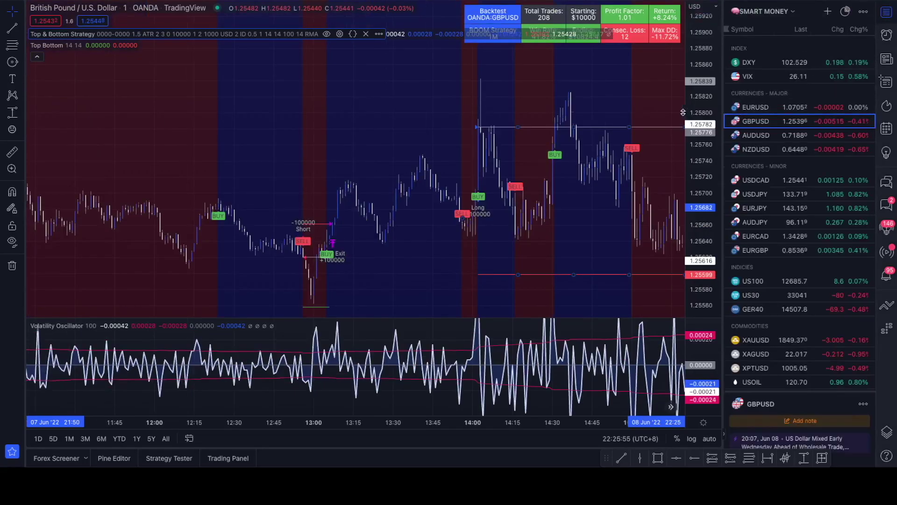
{"action": "left_click", "coordinate": [766, 107]}
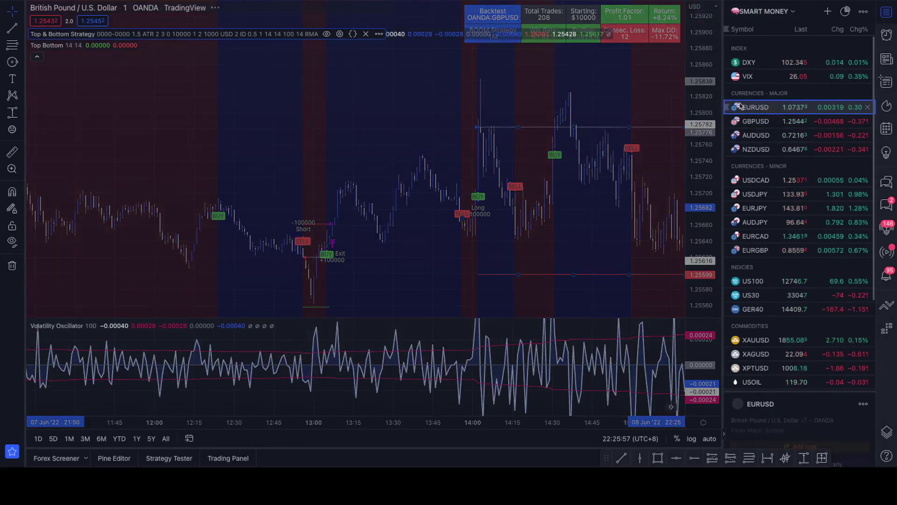
{"action": "scroll", "coordinate": [490, 201], "scroll_direction": "up", "scroll_amount": 10}
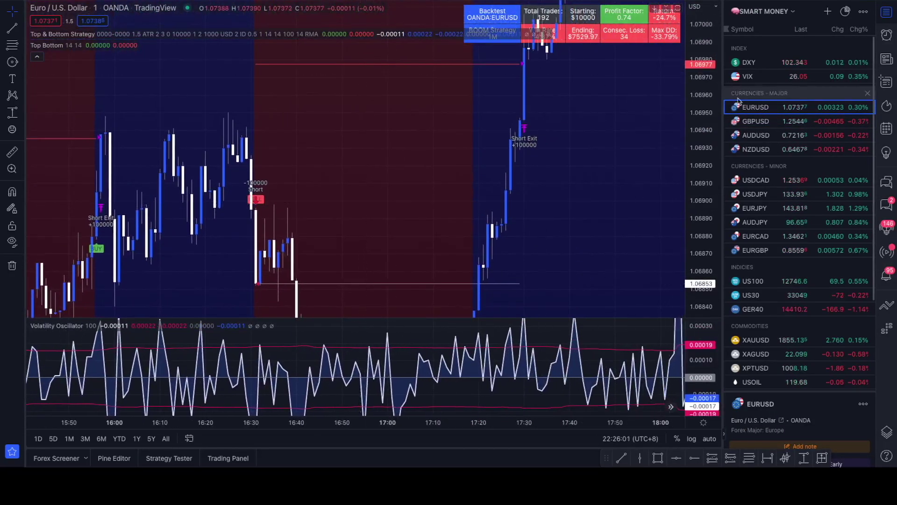
{"action": "left_click", "coordinate": [761, 135]}
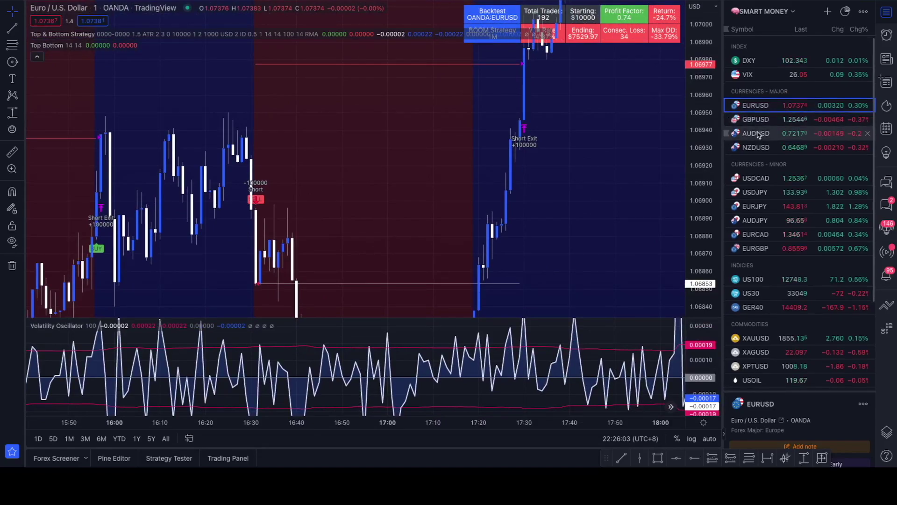
{"action": "scroll", "coordinate": [591, 150], "scroll_direction": "up", "scroll_amount": 5}
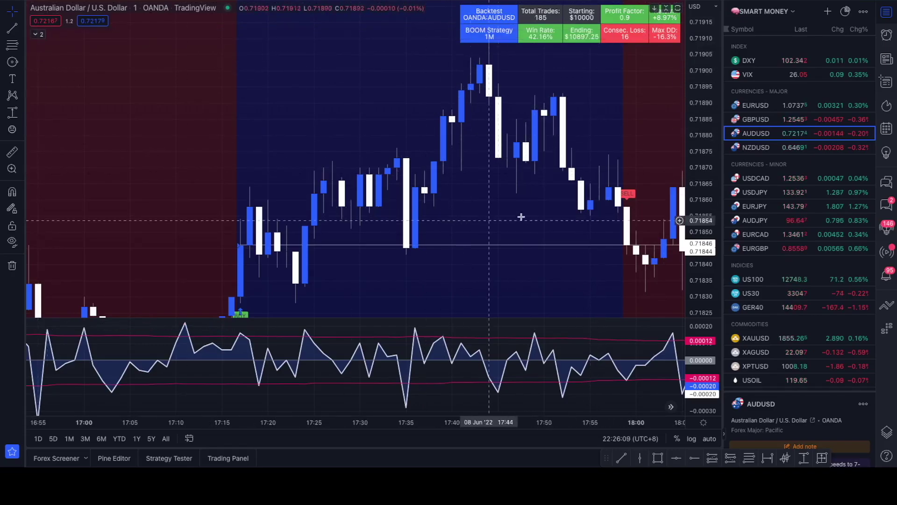
{"action": "left_click", "coordinate": [751, 149]}
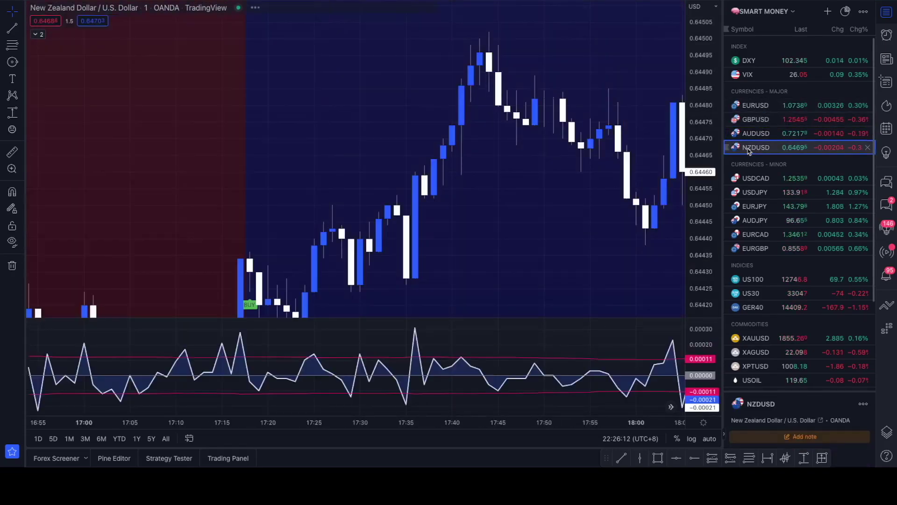
{"action": "scroll", "coordinate": [530, 144], "scroll_direction": "up", "scroll_amount": 3}
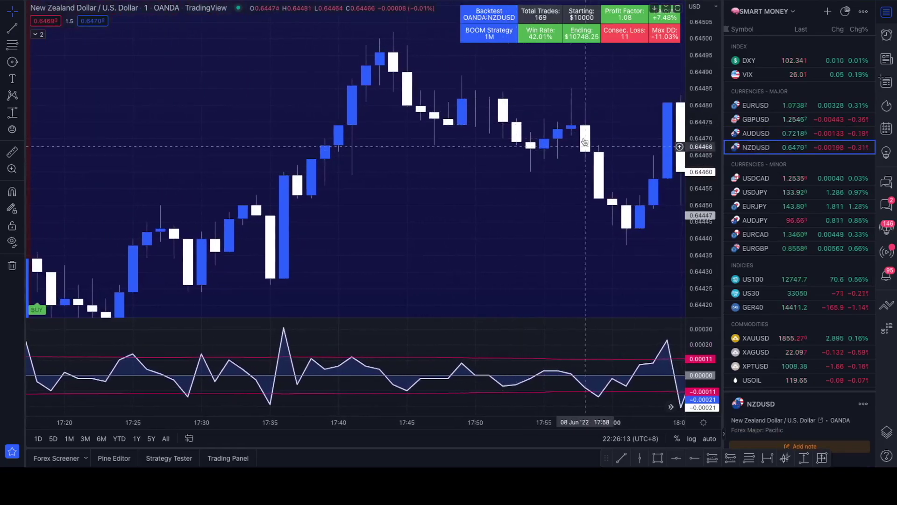
{"action": "left_click", "coordinate": [766, 221]}
Step: Review the AUDJPY backtest, then switch through US100, US30 and XAUUSD gold
{"action": "left_click_drag", "start_coordinate": [661, 196], "coordinate": [431, 193]}
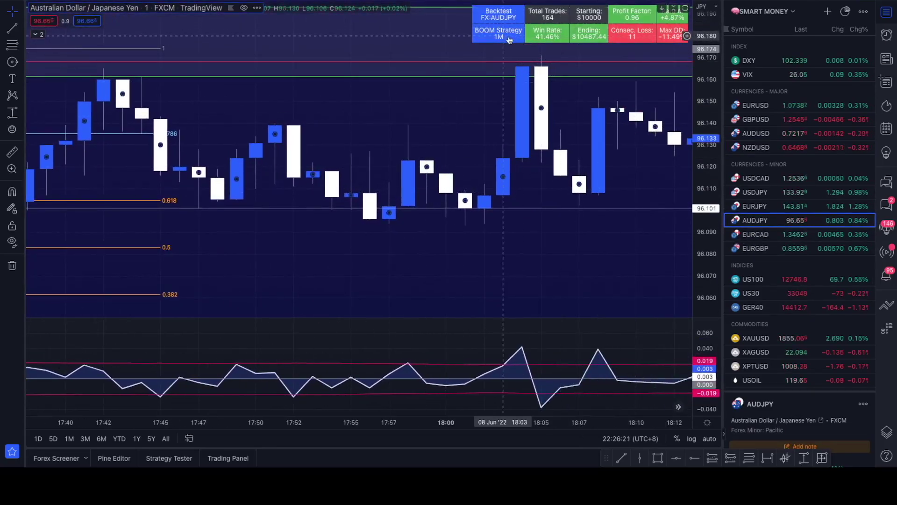
{"action": "left_click", "coordinate": [753, 280]}
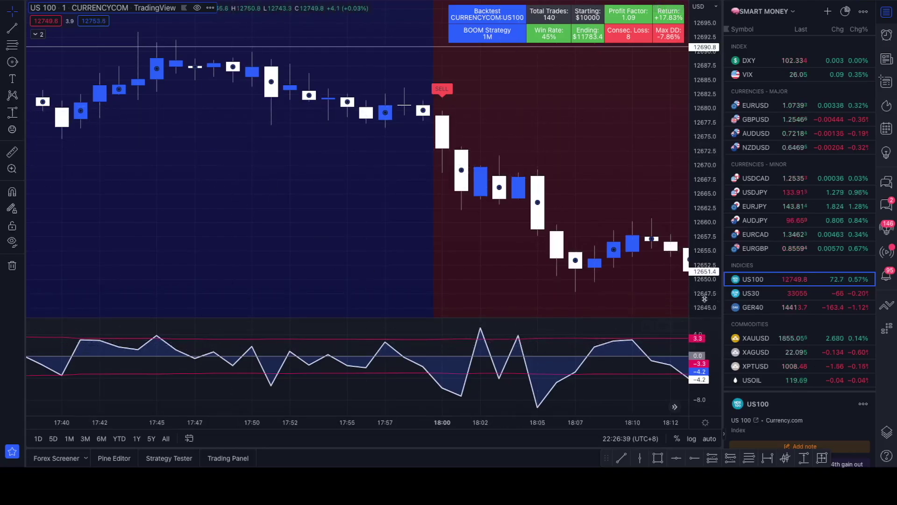
{"action": "left_click", "coordinate": [763, 298]}
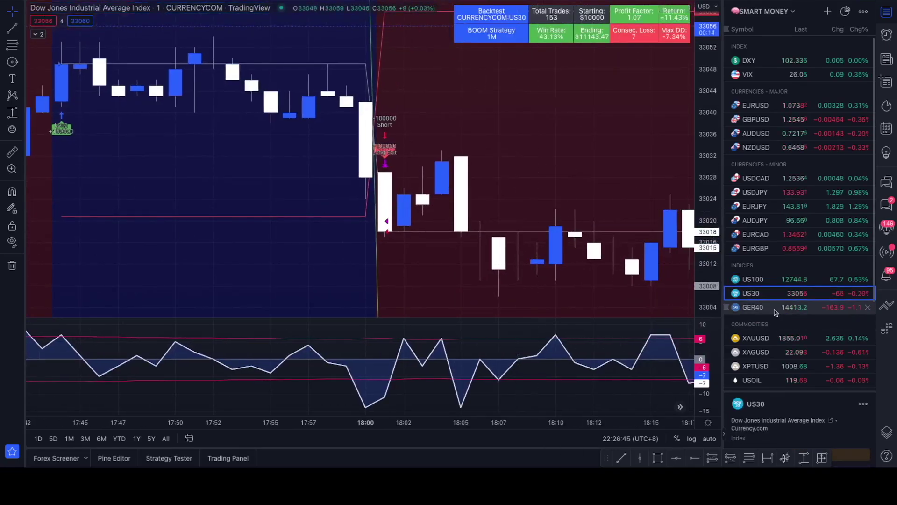
{"action": "left_click", "coordinate": [765, 338]}
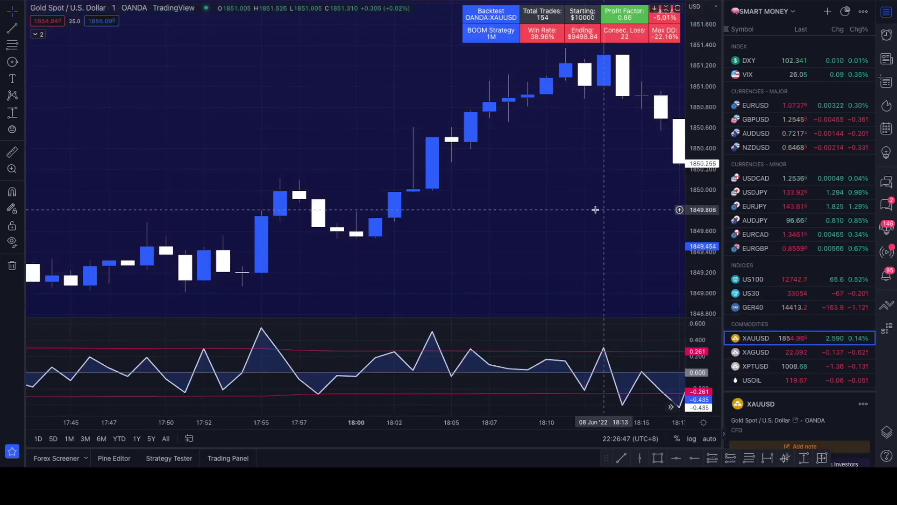
{"action": "scroll", "coordinate": [771, 320], "scroll_direction": "down", "scroll_amount": 3}
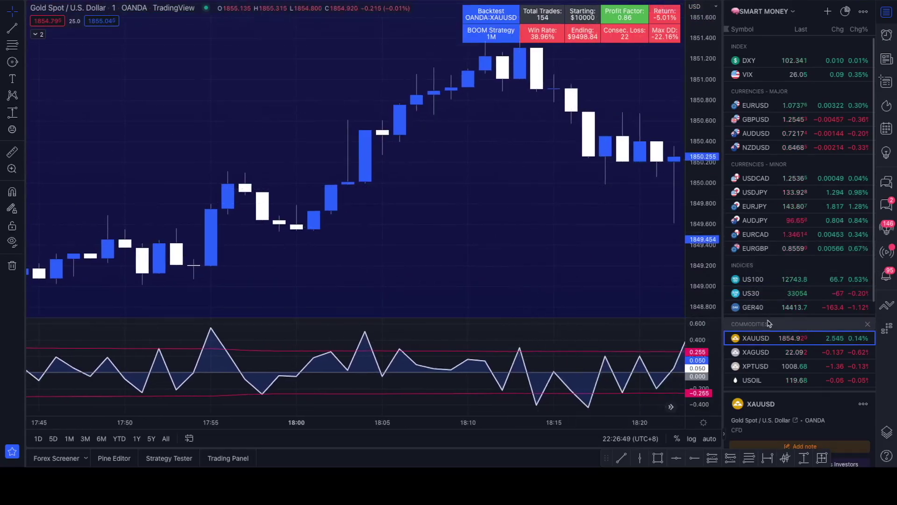
Step: Switch the chart to the BTCUSDT perpetual contract from the watchlist
{"action": "left_click", "coordinate": [770, 334]}
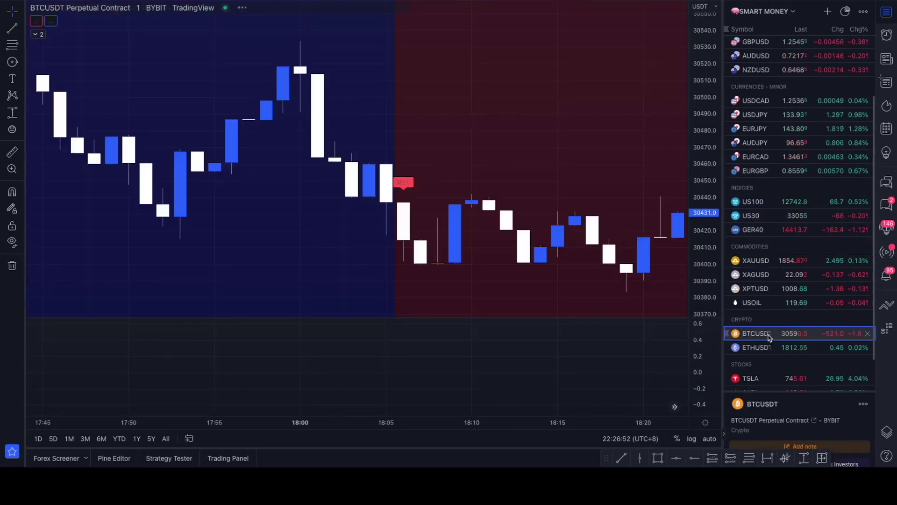